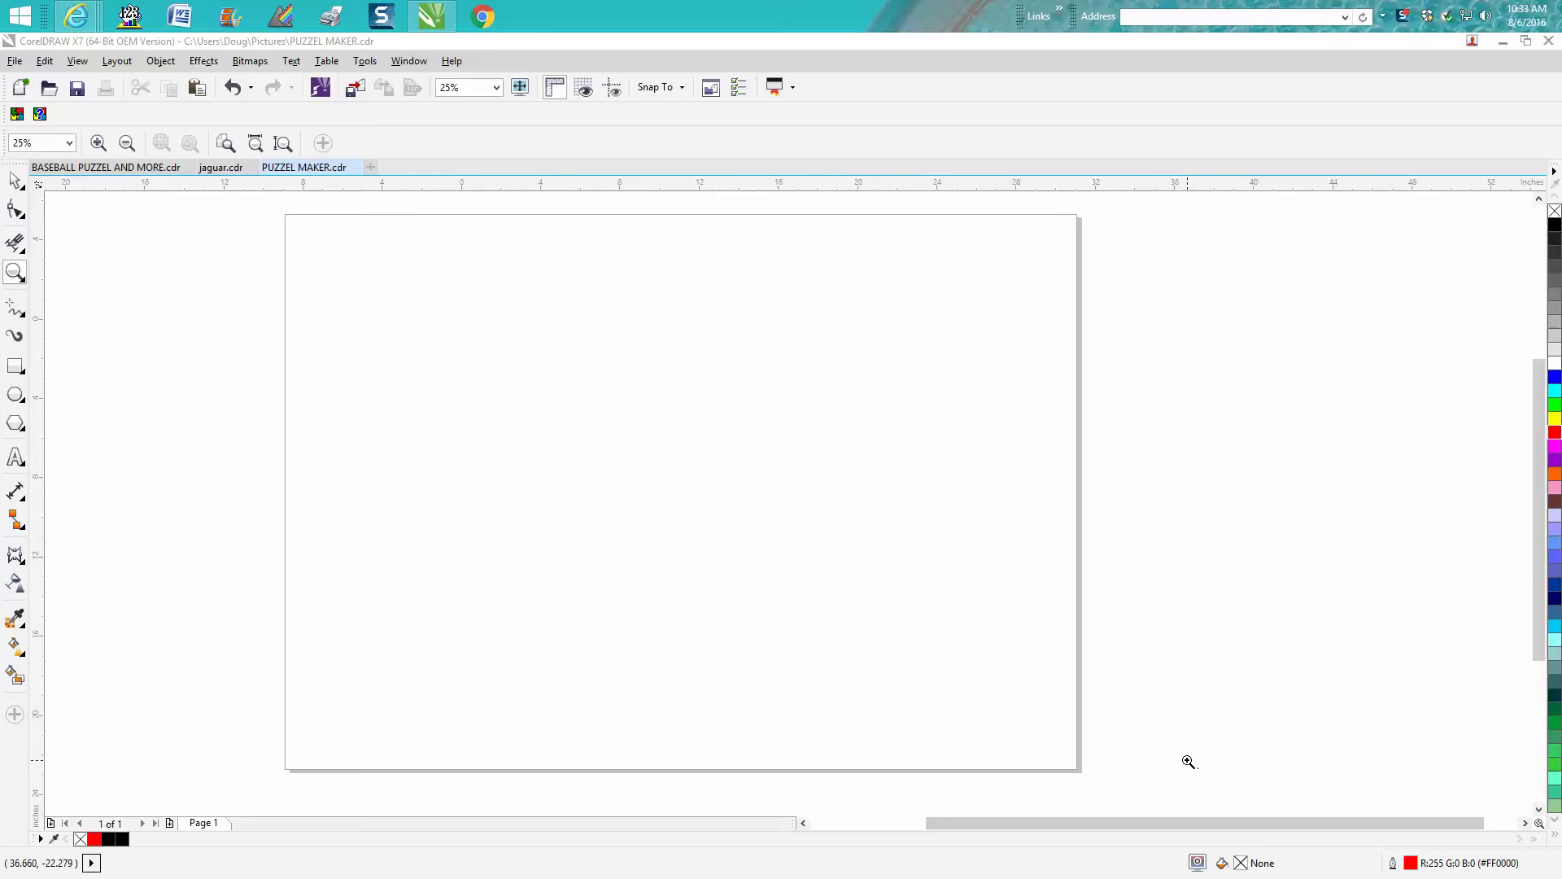
Draw a large circle, about 20.4 inches across, near the centre of the blank page
{"action": "left_click", "coordinate": [18, 370]}
{"action": "left_click", "coordinate": [17, 397]}
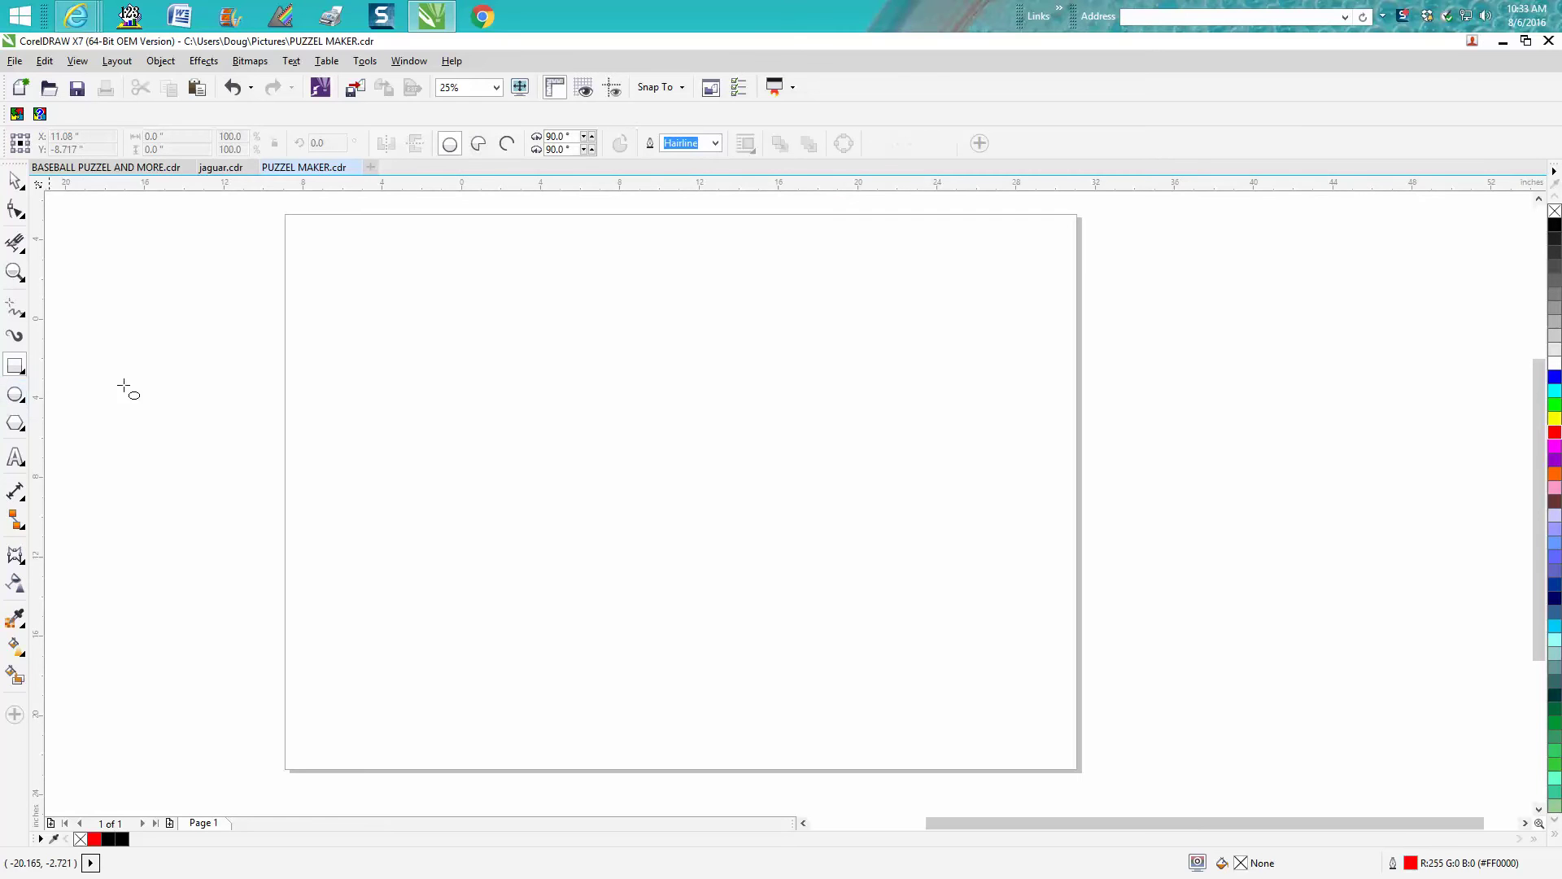
{"action": "left_click_drag", "start_coordinate": [859, 308], "coordinate": [454, 590]}
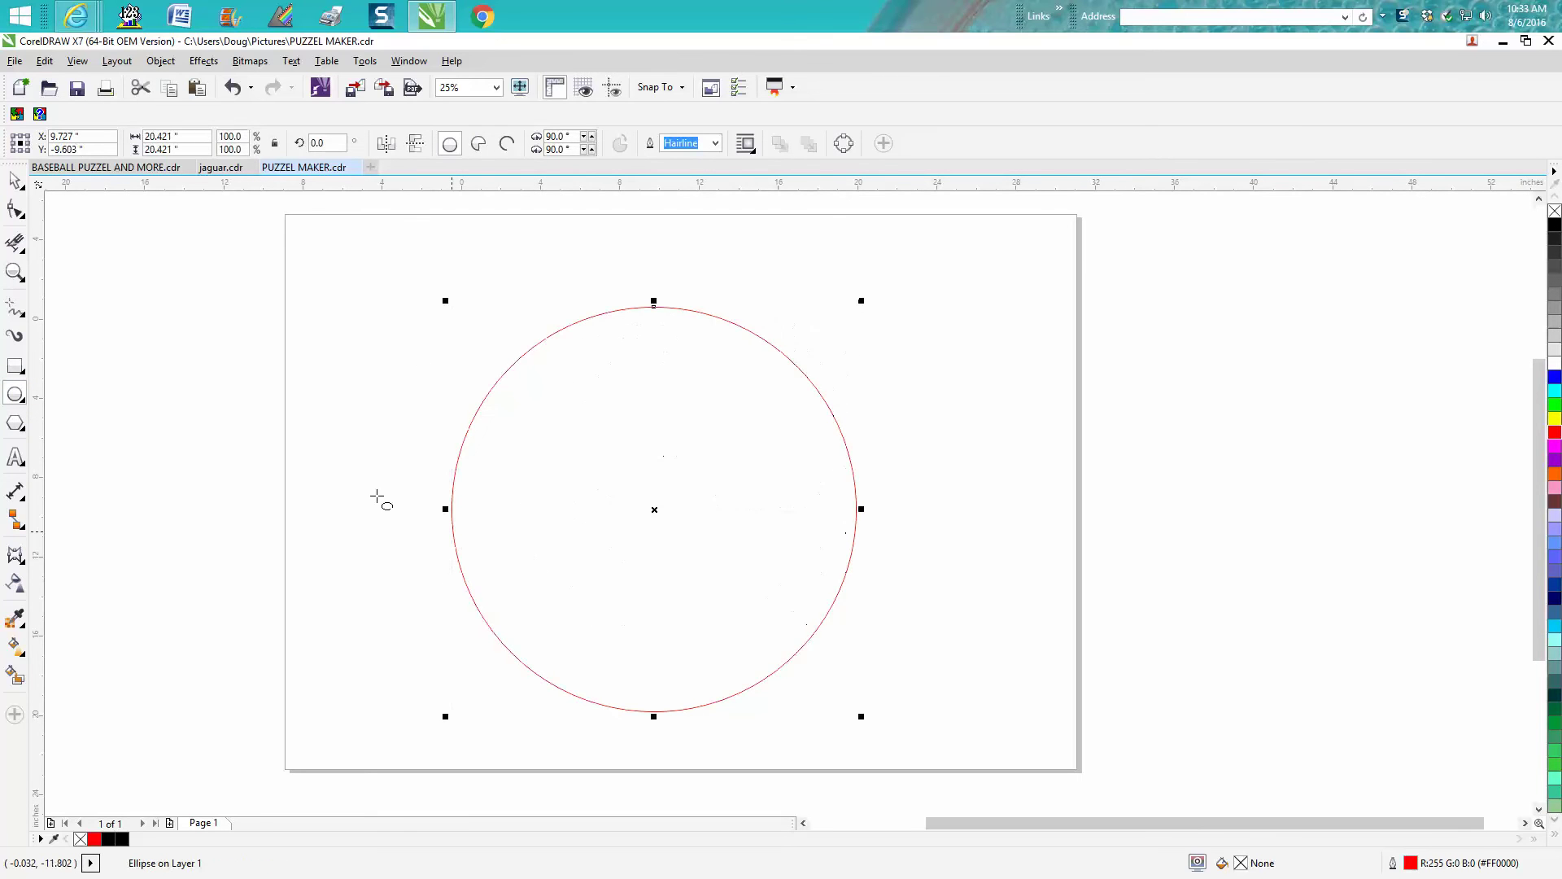
Generate a 35-piece jigsaw grid over the circle and ungroup all its objects
{"action": "left_click", "coordinate": [17, 115]}
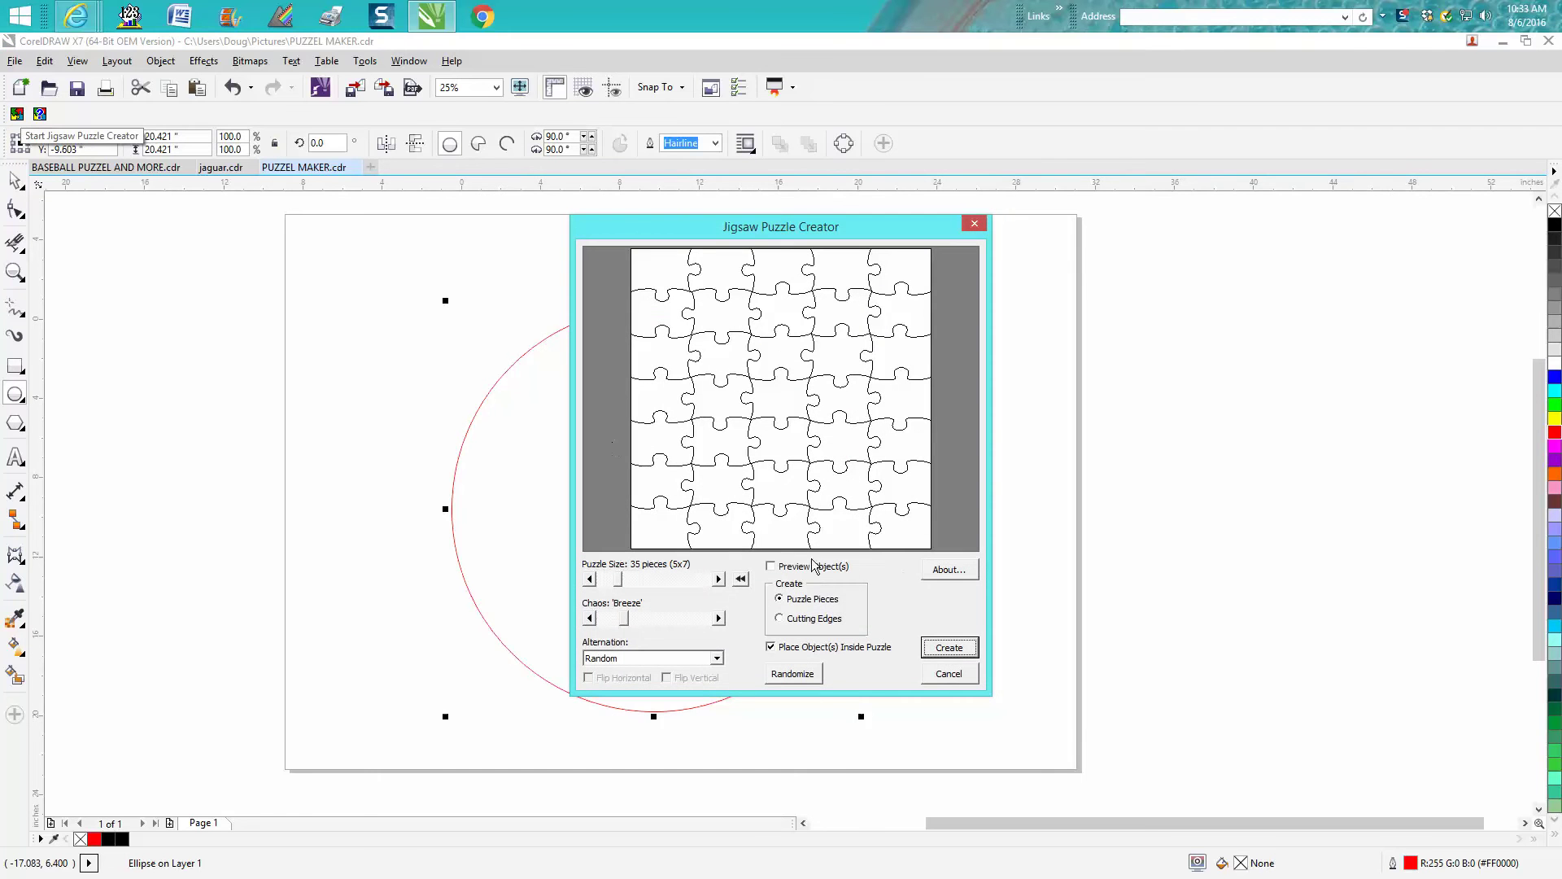
{"action": "left_click", "coordinate": [950, 648]}
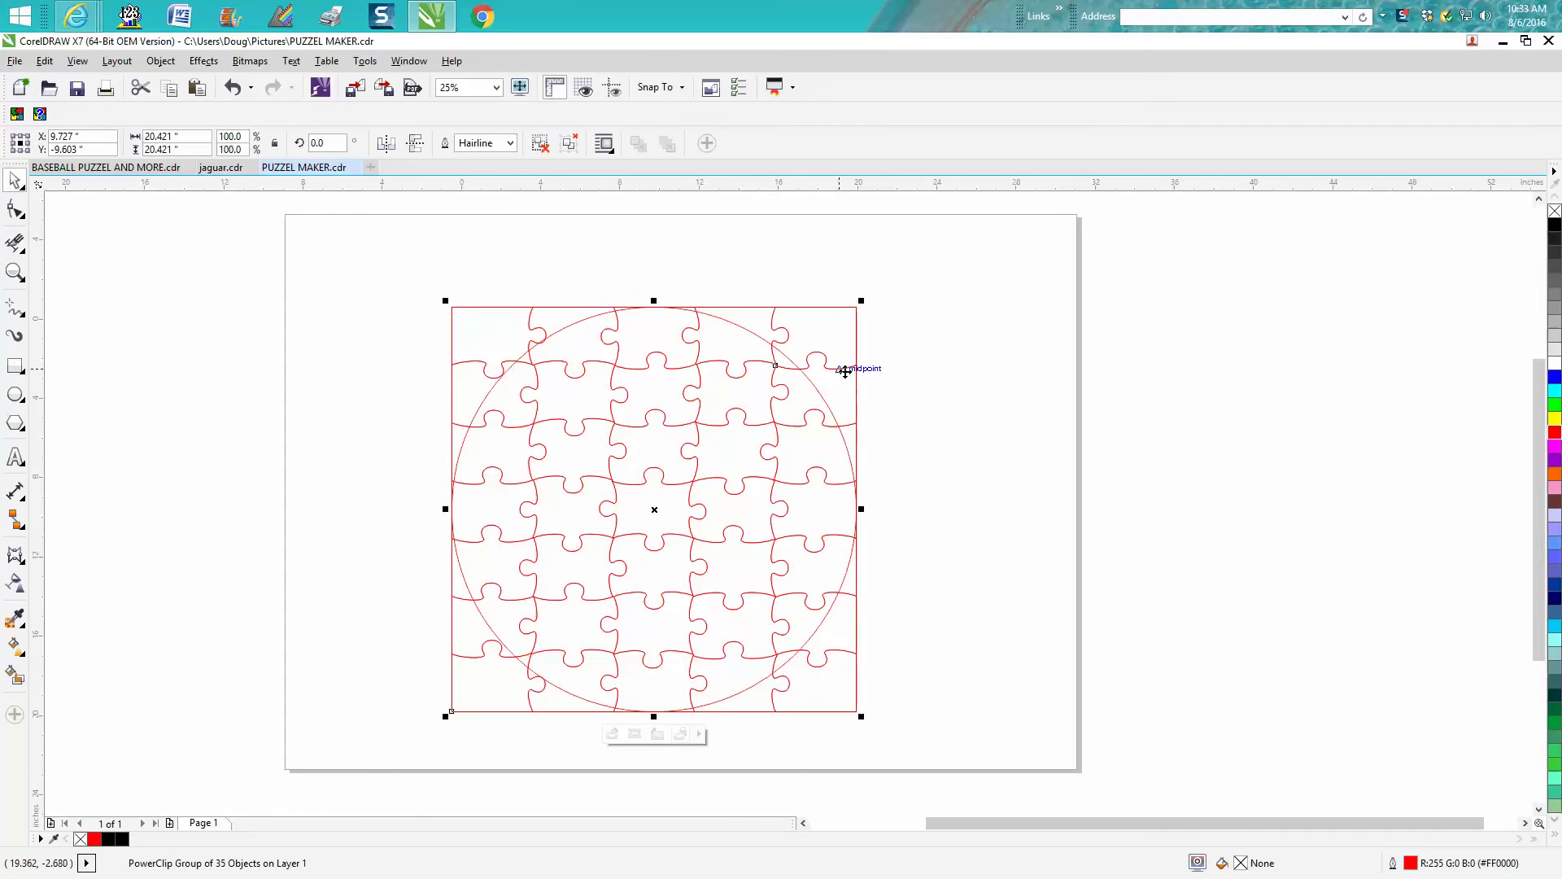
{"action": "left_click", "coordinate": [161, 61]}
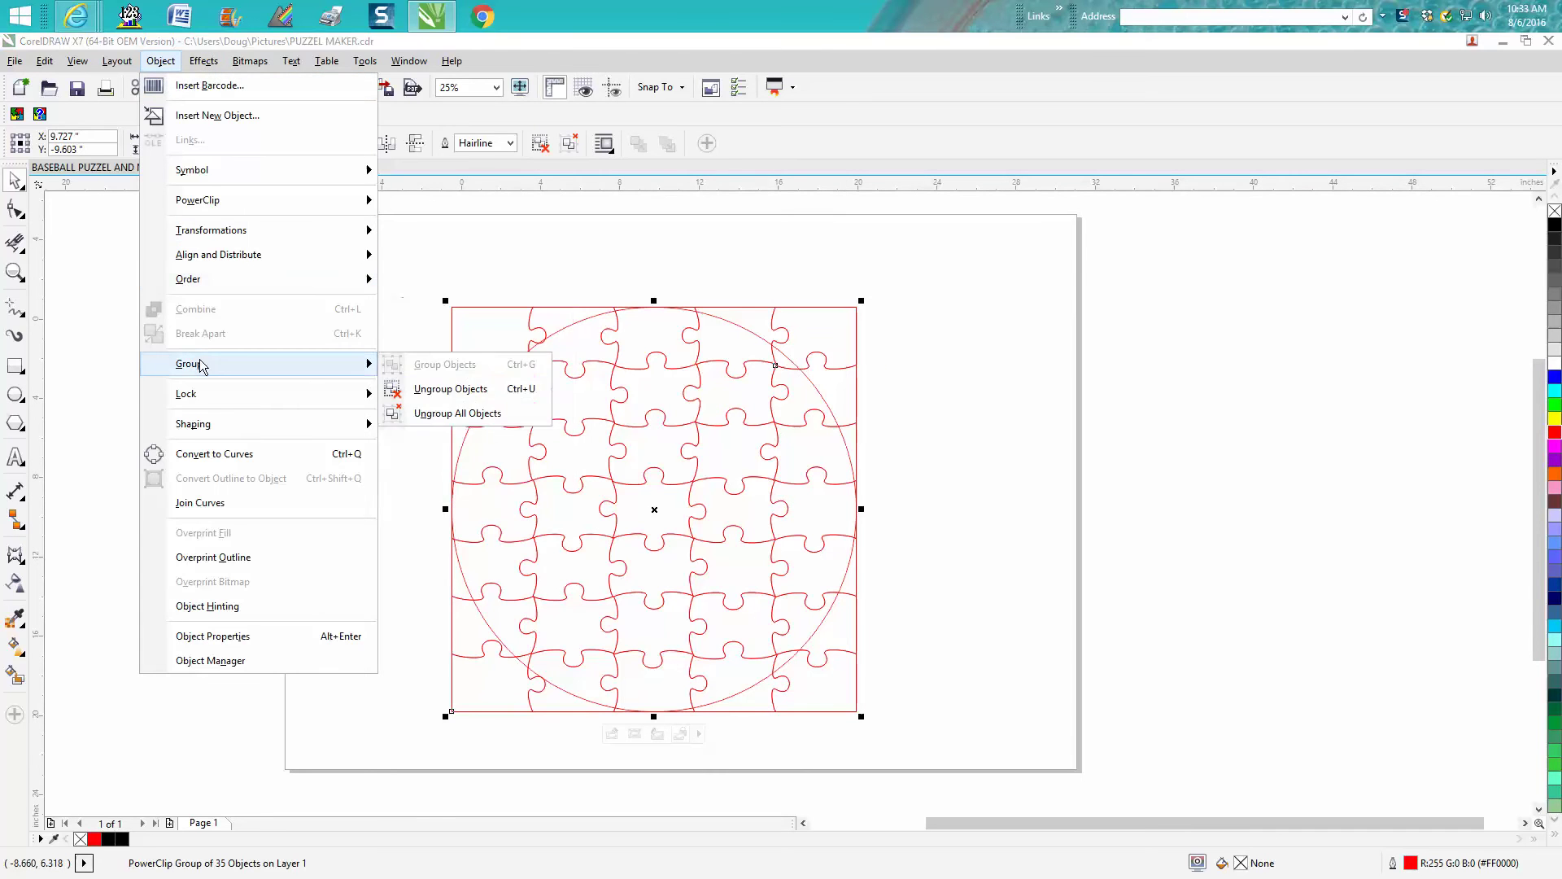
{"action": "left_click", "coordinate": [440, 403]}
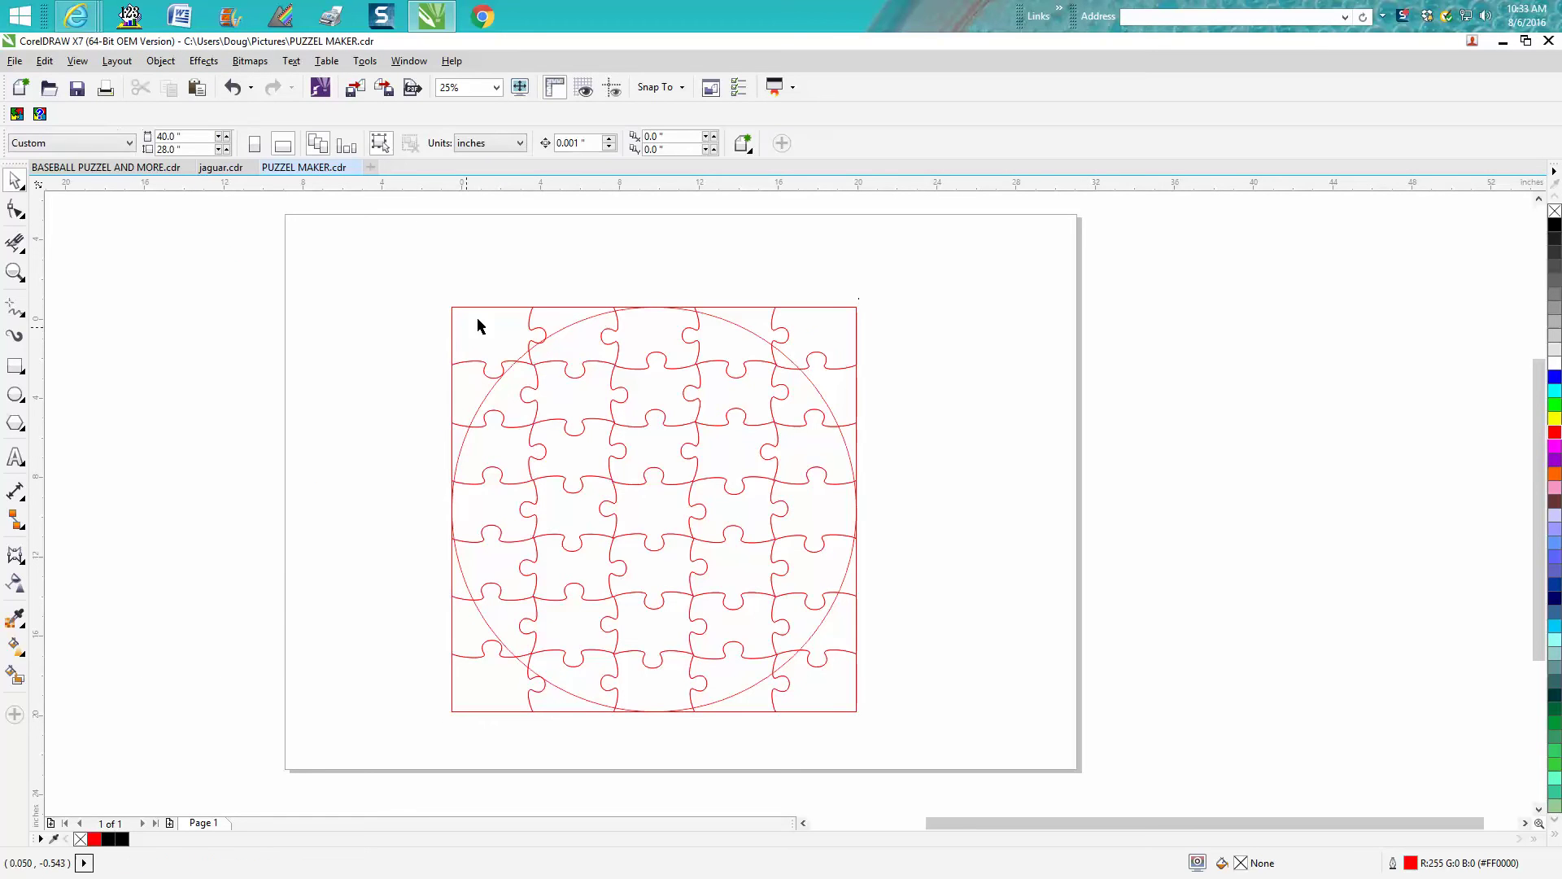
{"action": "key", "text": "x"}
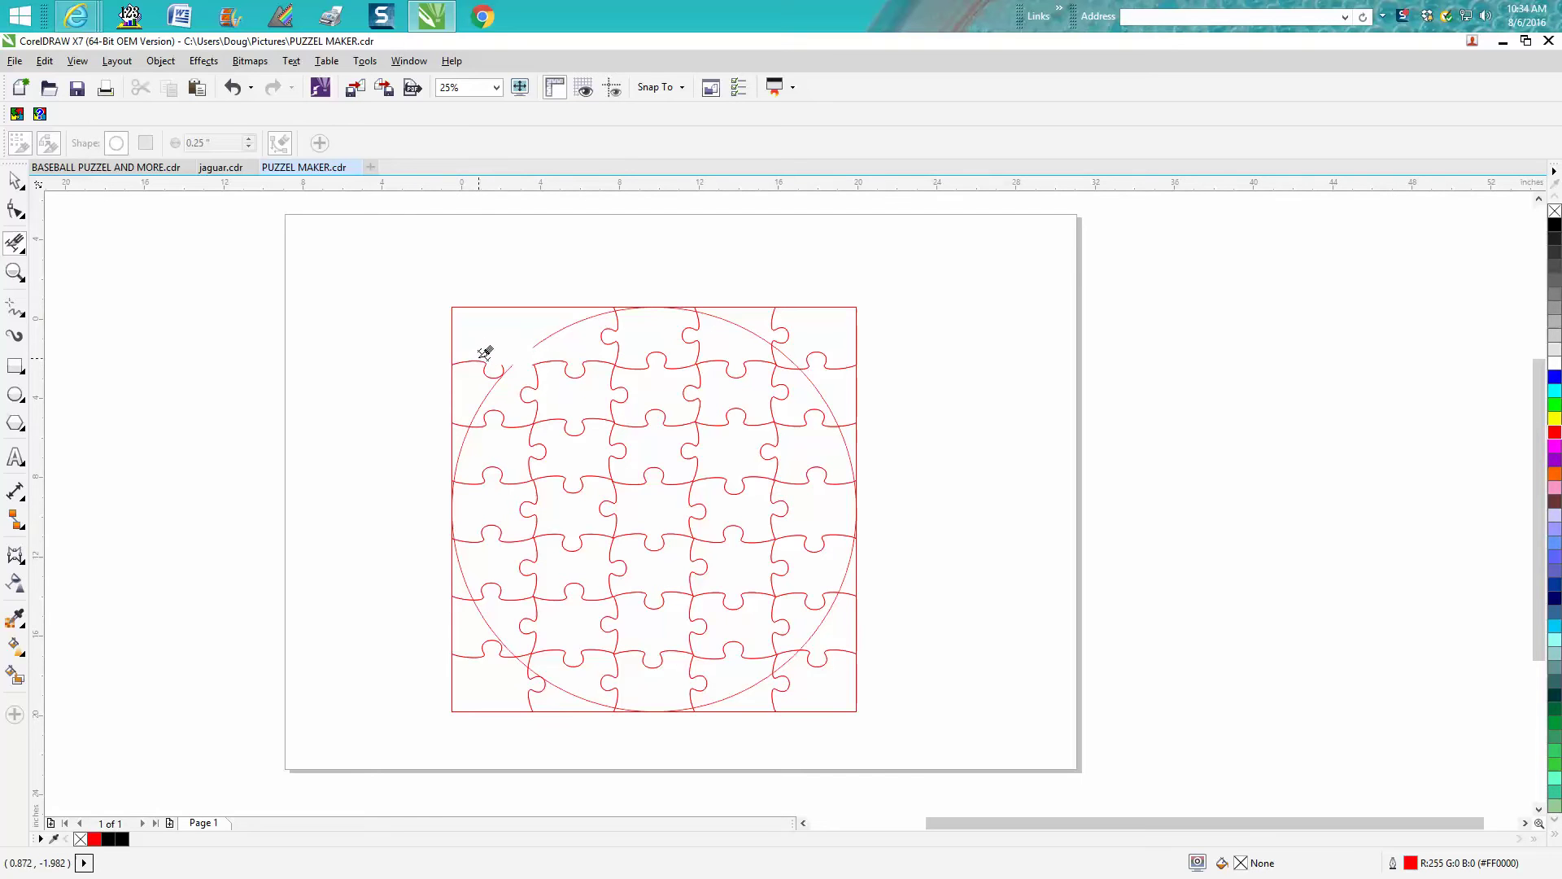
Remove the puzzle, keep the circle, shrink it to 72% and move it upper right
{"action": "left_click", "coordinate": [234, 89]}
{"action": "left_click", "coordinate": [235, 89]}
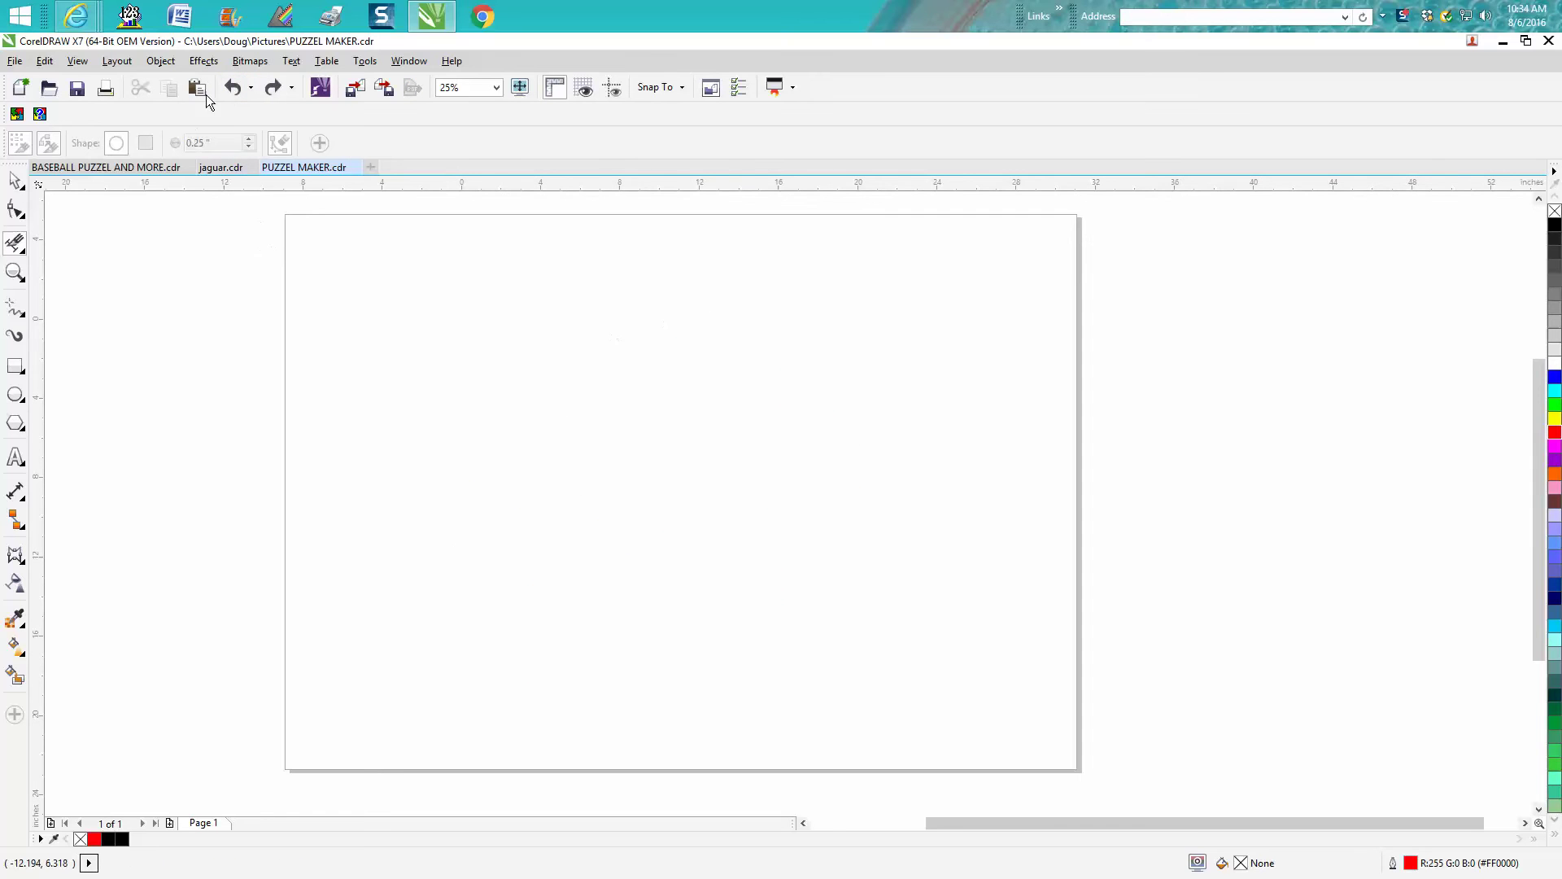
{"action": "left_click", "coordinate": [274, 87]}
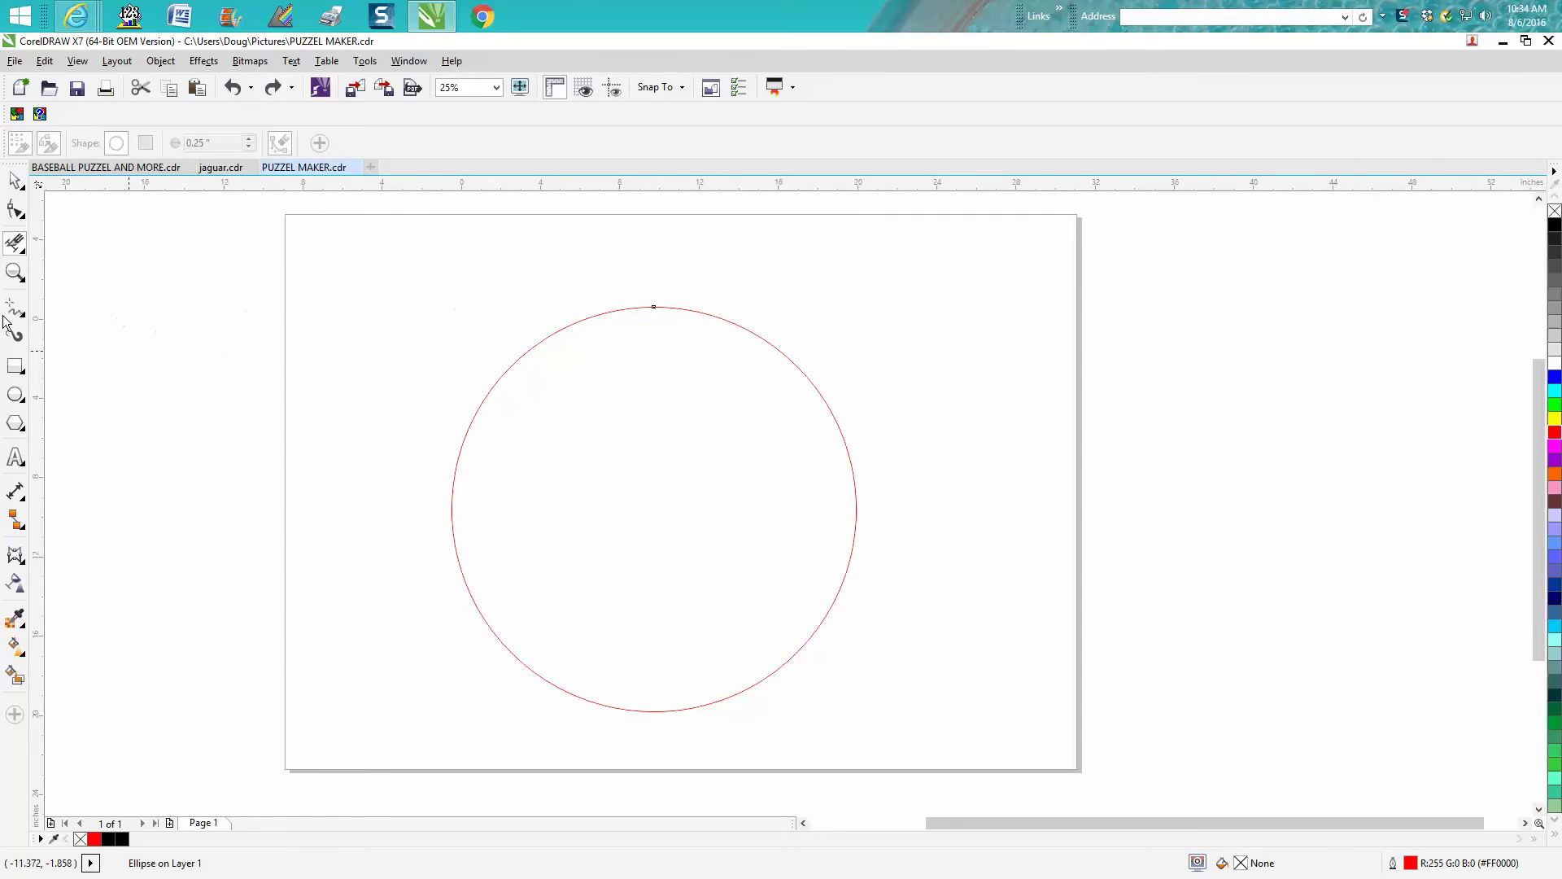
{"action": "left_click", "coordinate": [17, 184]}
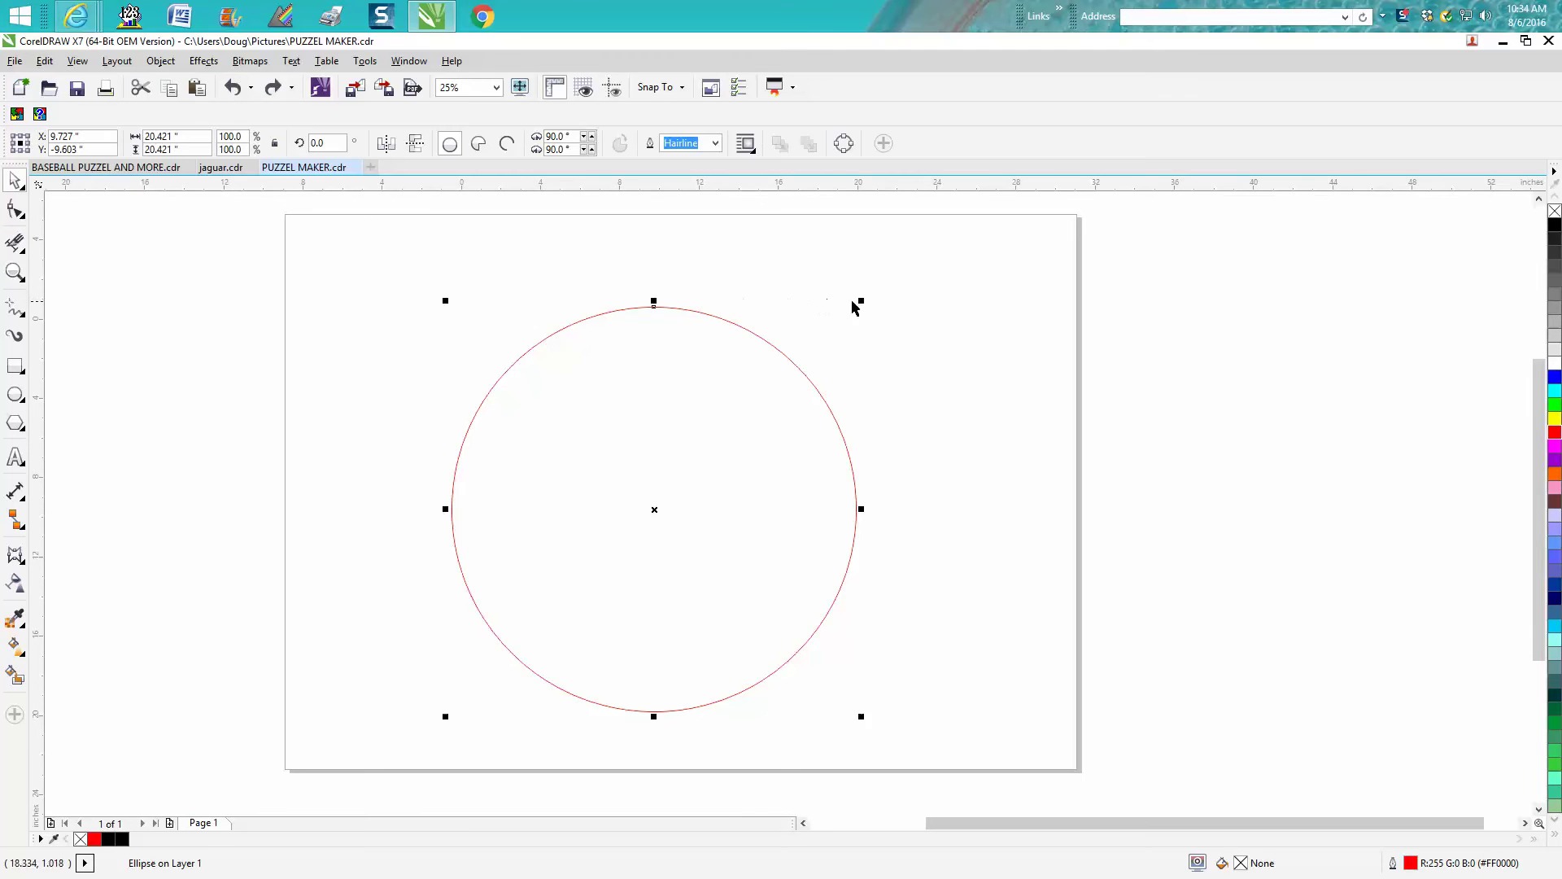
{"action": "left_click_drag", "start_coordinate": [861, 301], "coordinate": [747, 415]}
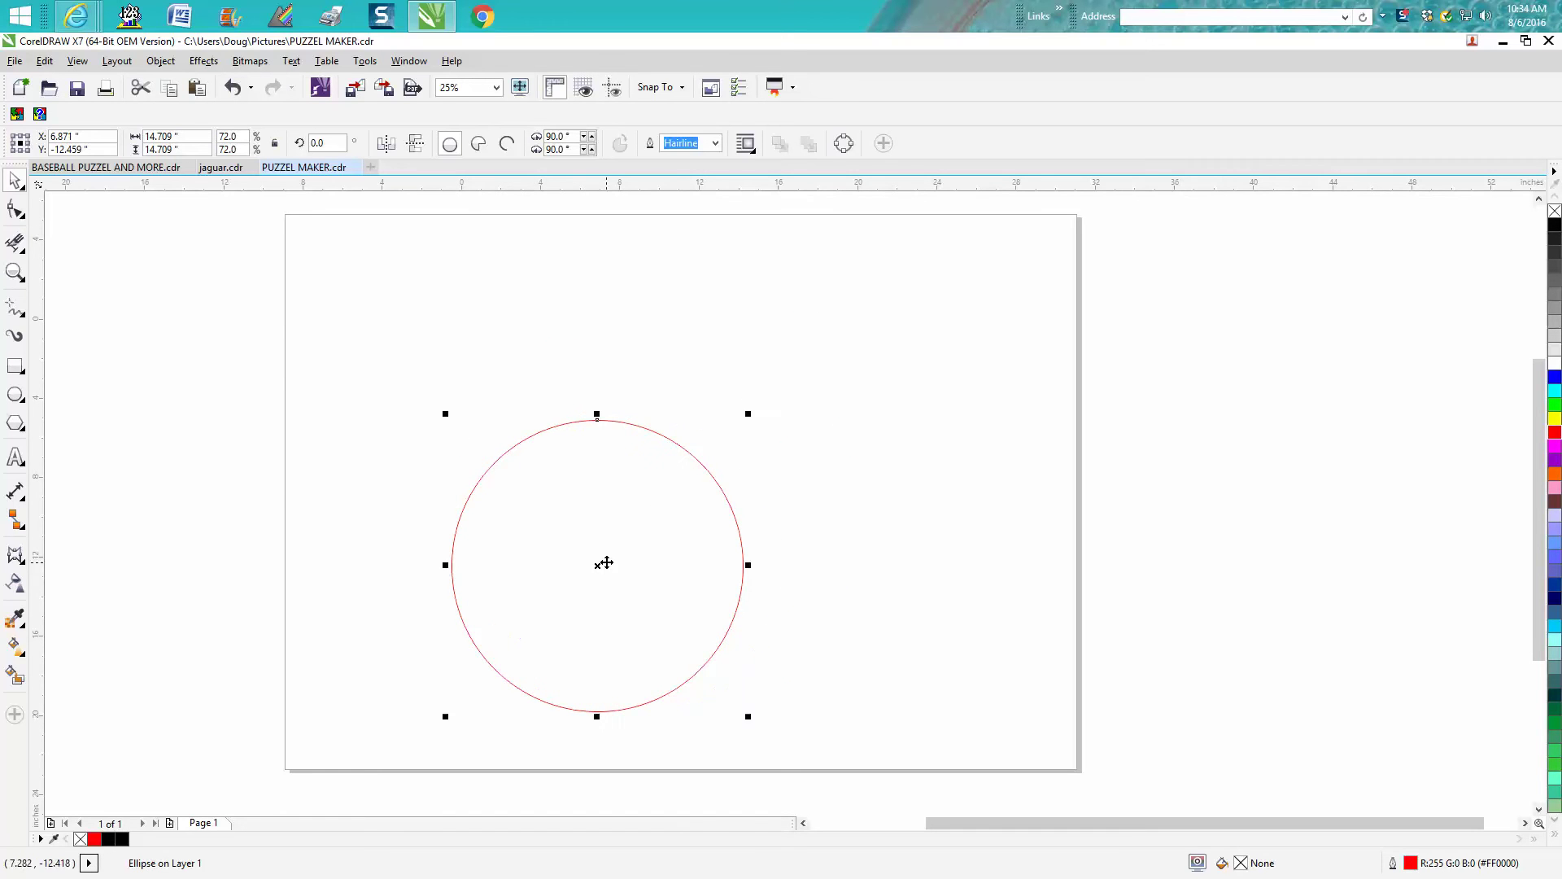
{"action": "left_click_drag", "start_coordinate": [604, 563], "coordinate": [864, 402]}
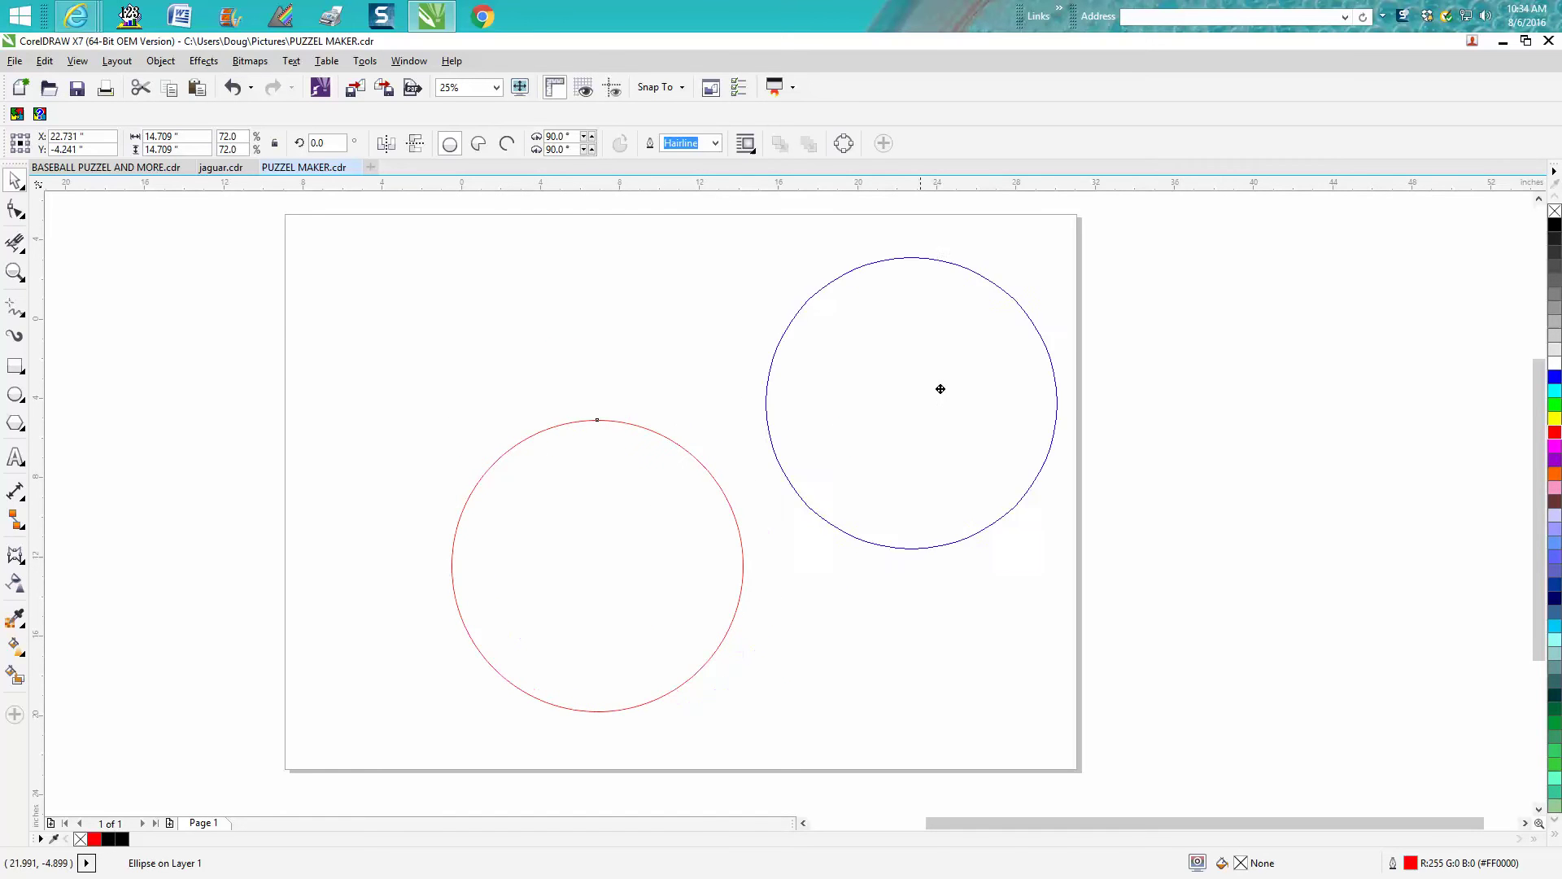
Draw a large square and shift it to the left side of the page
{"action": "left_click", "coordinate": [17, 366]}
{"action": "mouse_move", "coordinate": [508, 258]}
{"action": "left_mouse_down"}
{"action": "mouse_move", "coordinate": [709, 496]}
{"action": "mouse_move", "coordinate": [925, 676]}
{"action": "left_mouse_up"}
{"action": "left_click_drag", "start_coordinate": [666, 464], "coordinate": [462, 467]}
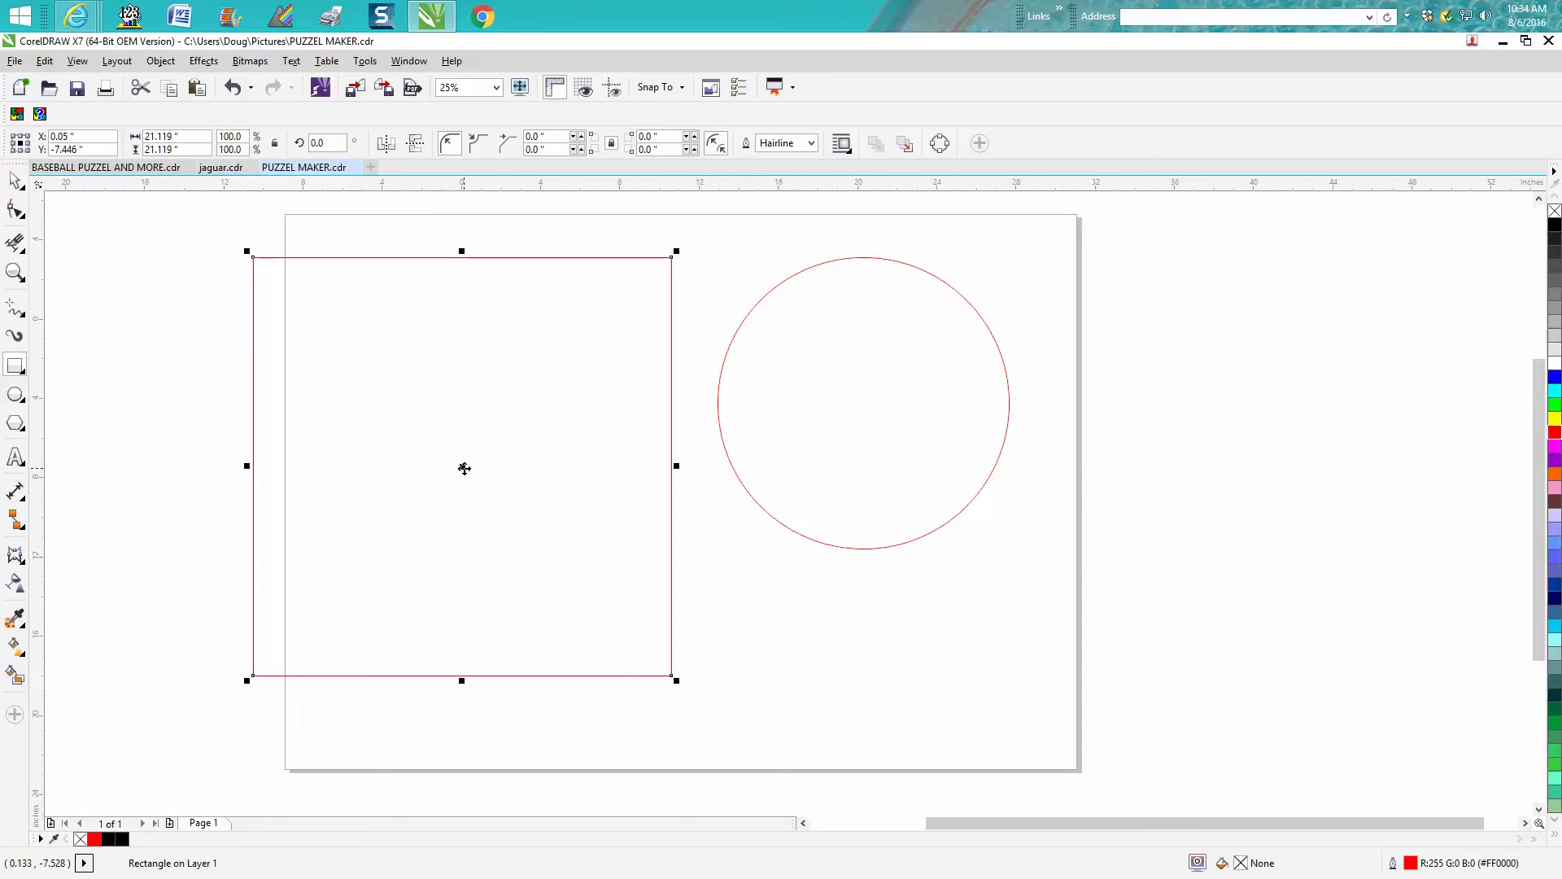
{"action": "left_click", "coordinate": [18, 115]}
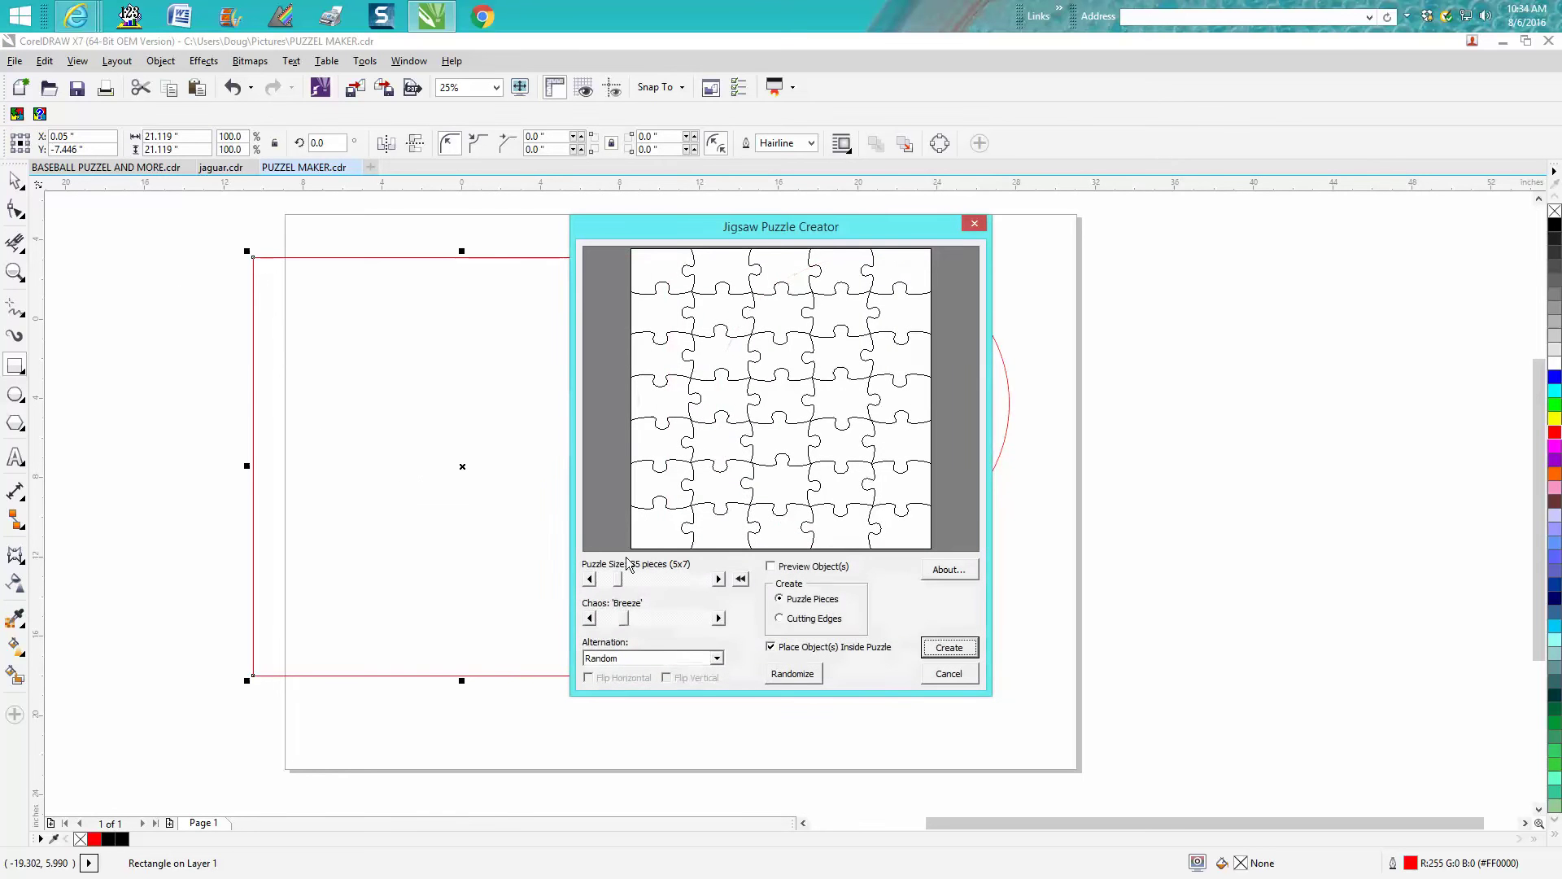
Try a 6-piece (2x3) puzzle in the square, then undo it
{"action": "left_click", "coordinate": [592, 580]}
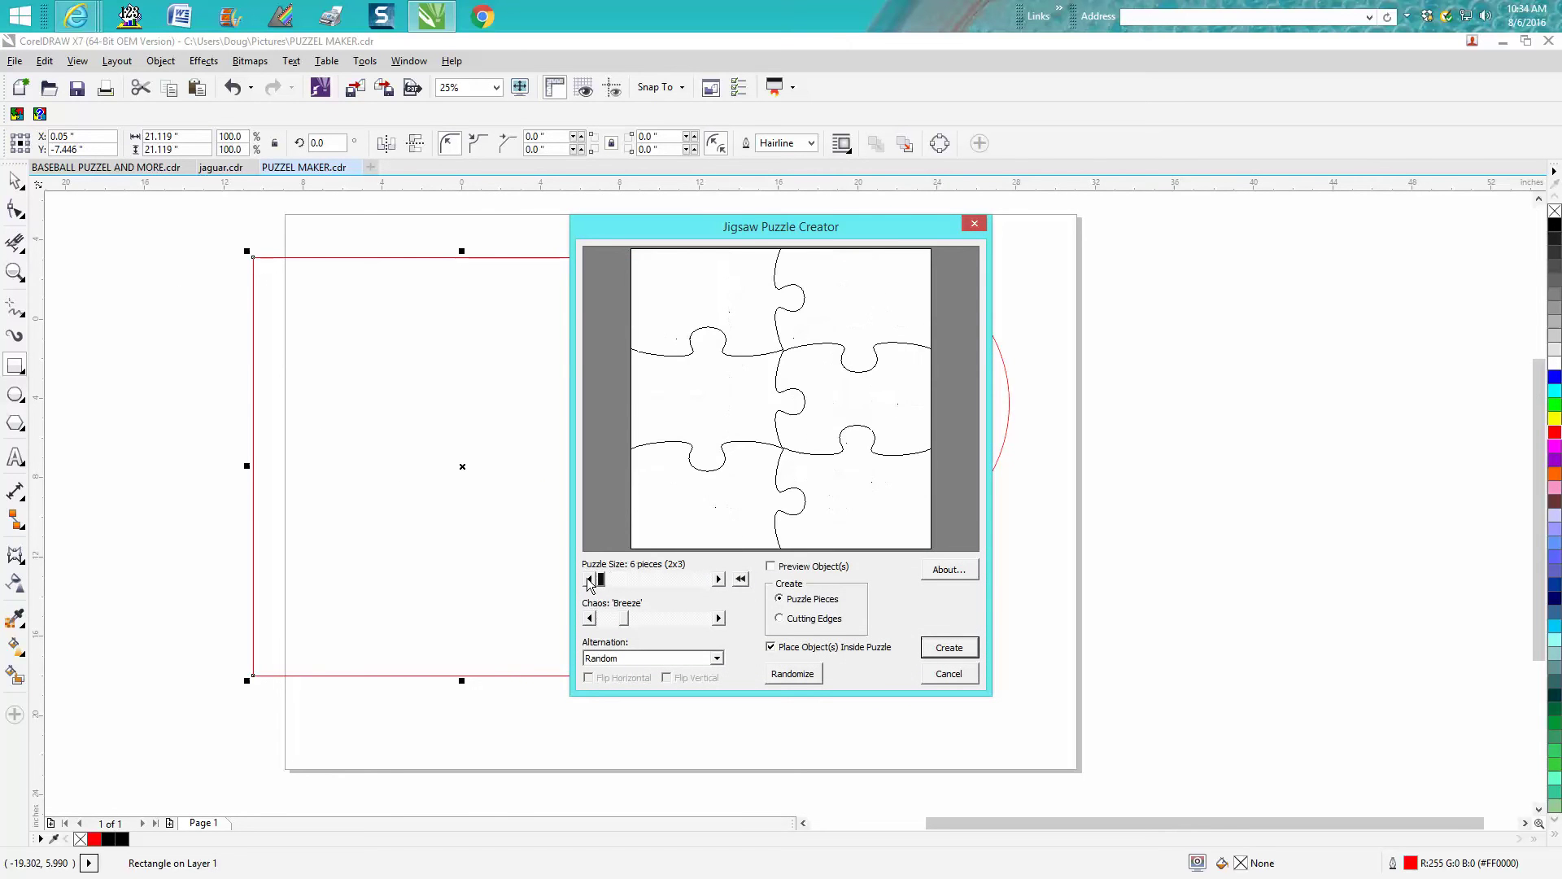
{"action": "left_click", "coordinate": [950, 648]}
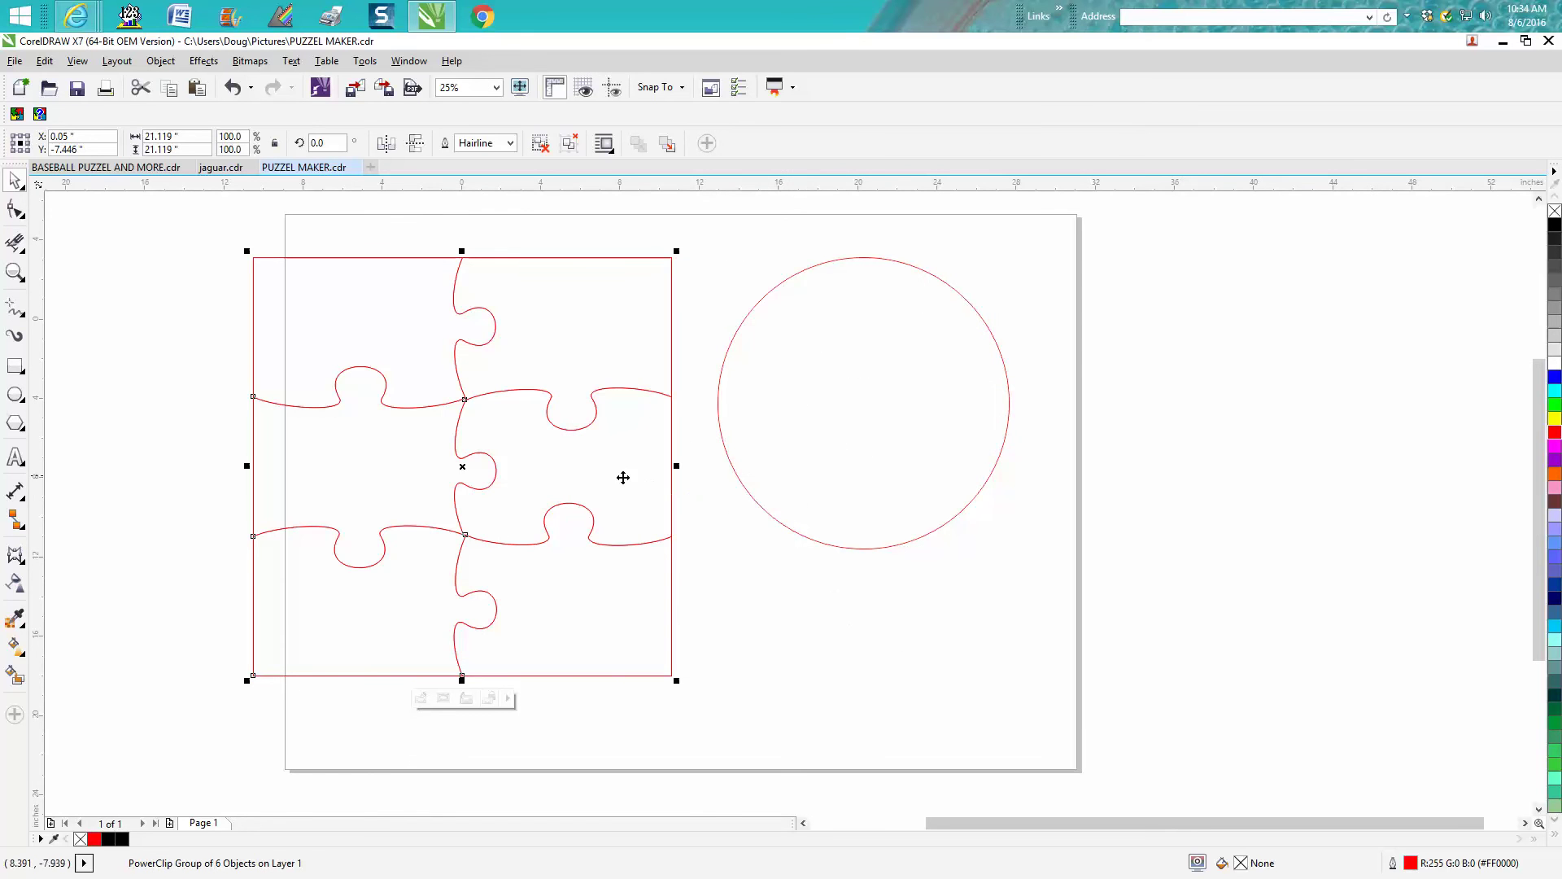
{"action": "left_click", "coordinate": [234, 86]}
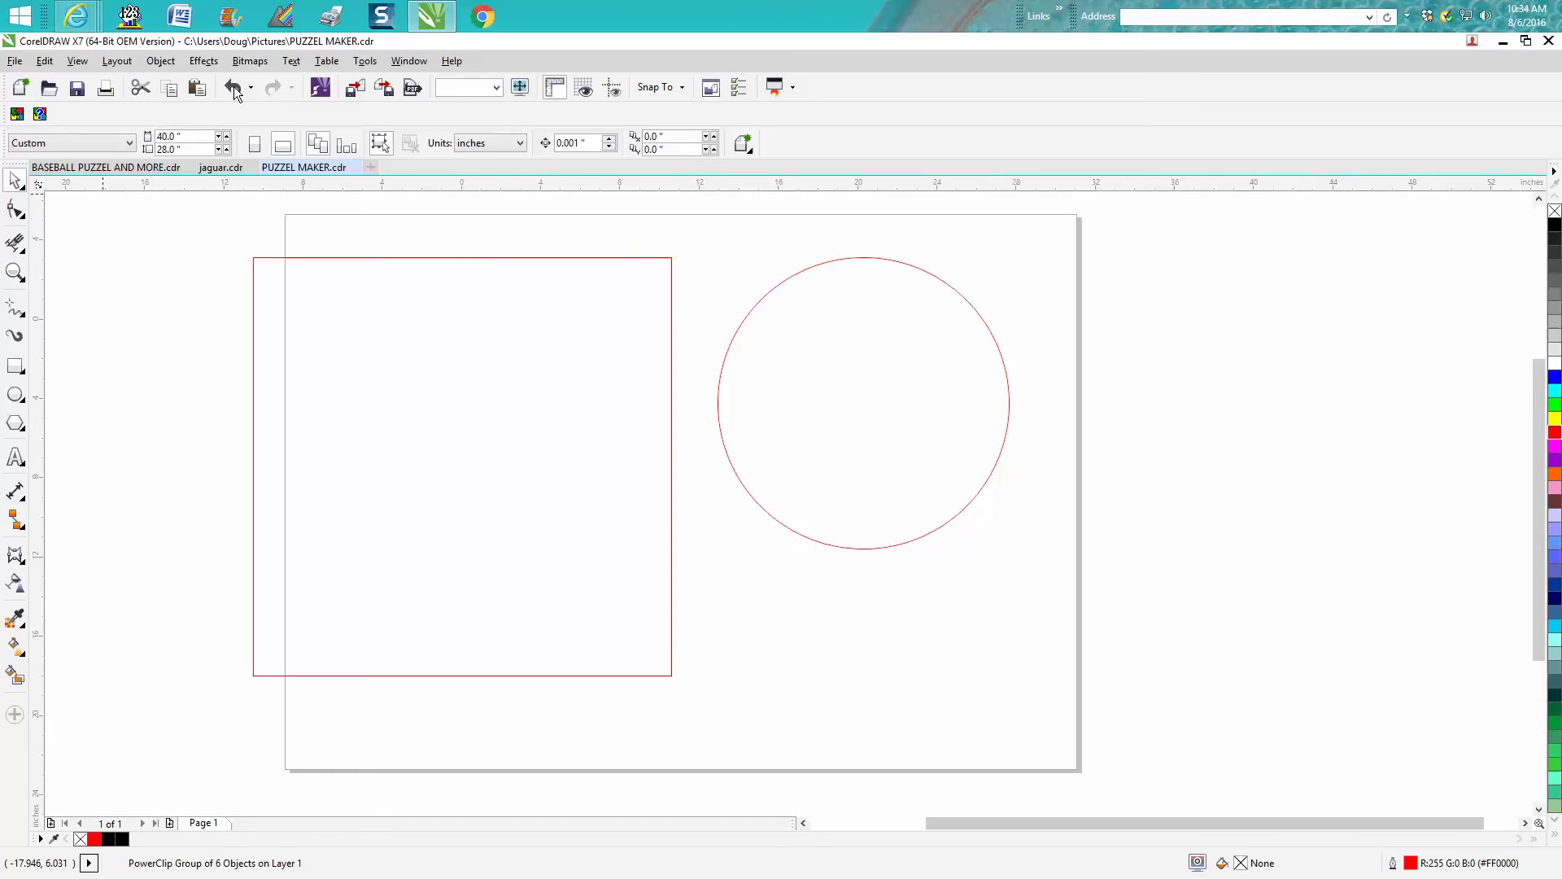
{"action": "left_click", "coordinate": [17, 115]}
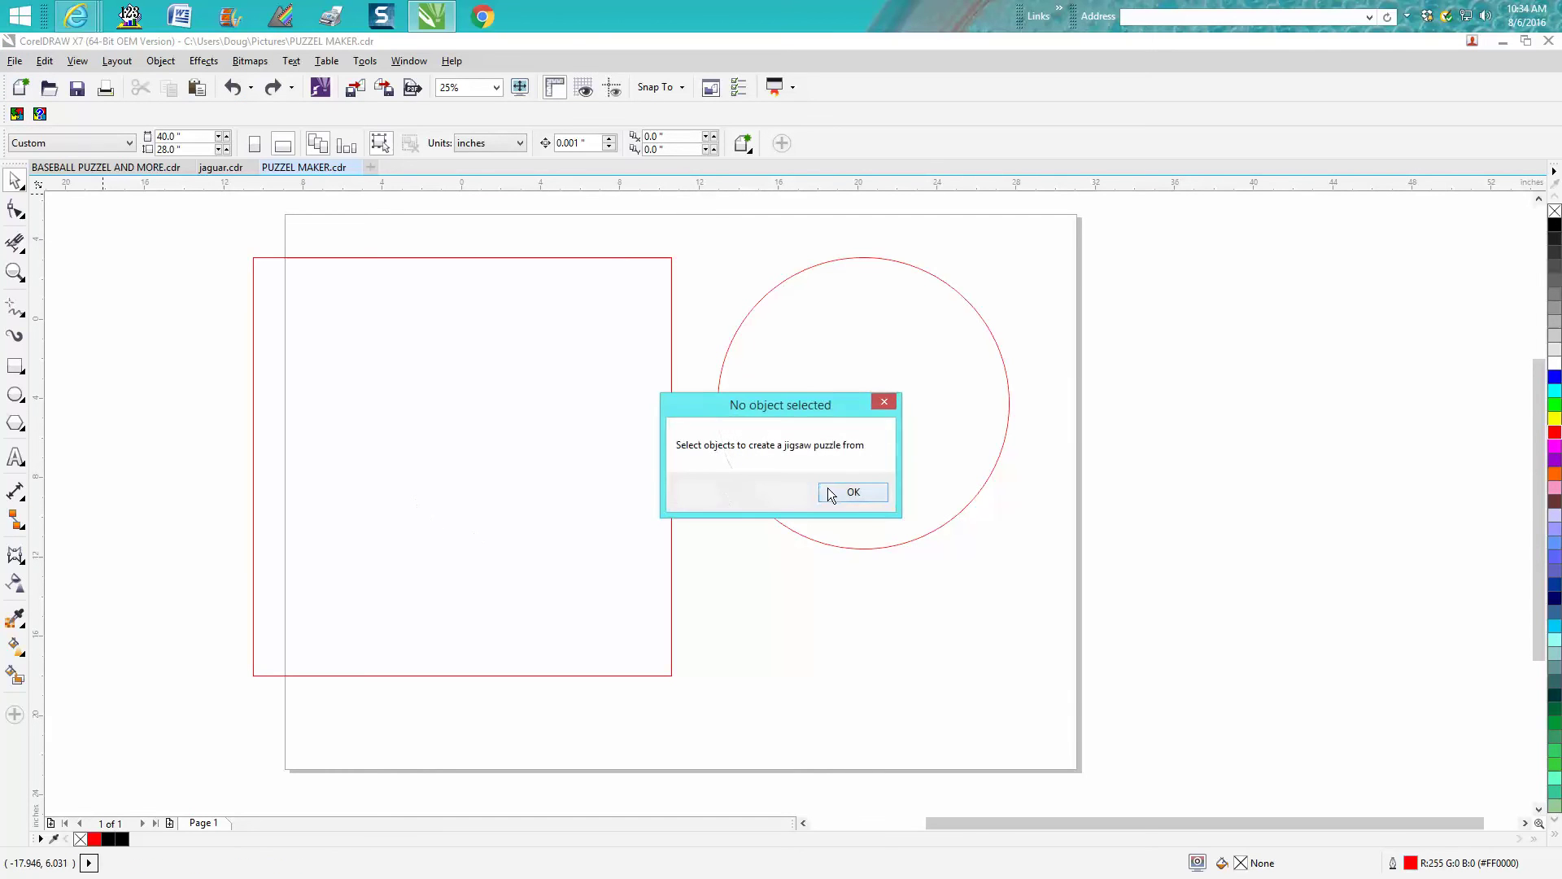
{"action": "left_click", "coordinate": [852, 492]}
Cut the square into a 20-piece (4x5) jigsaw grid, then select the circle
{"action": "left_click", "coordinate": [672, 433]}
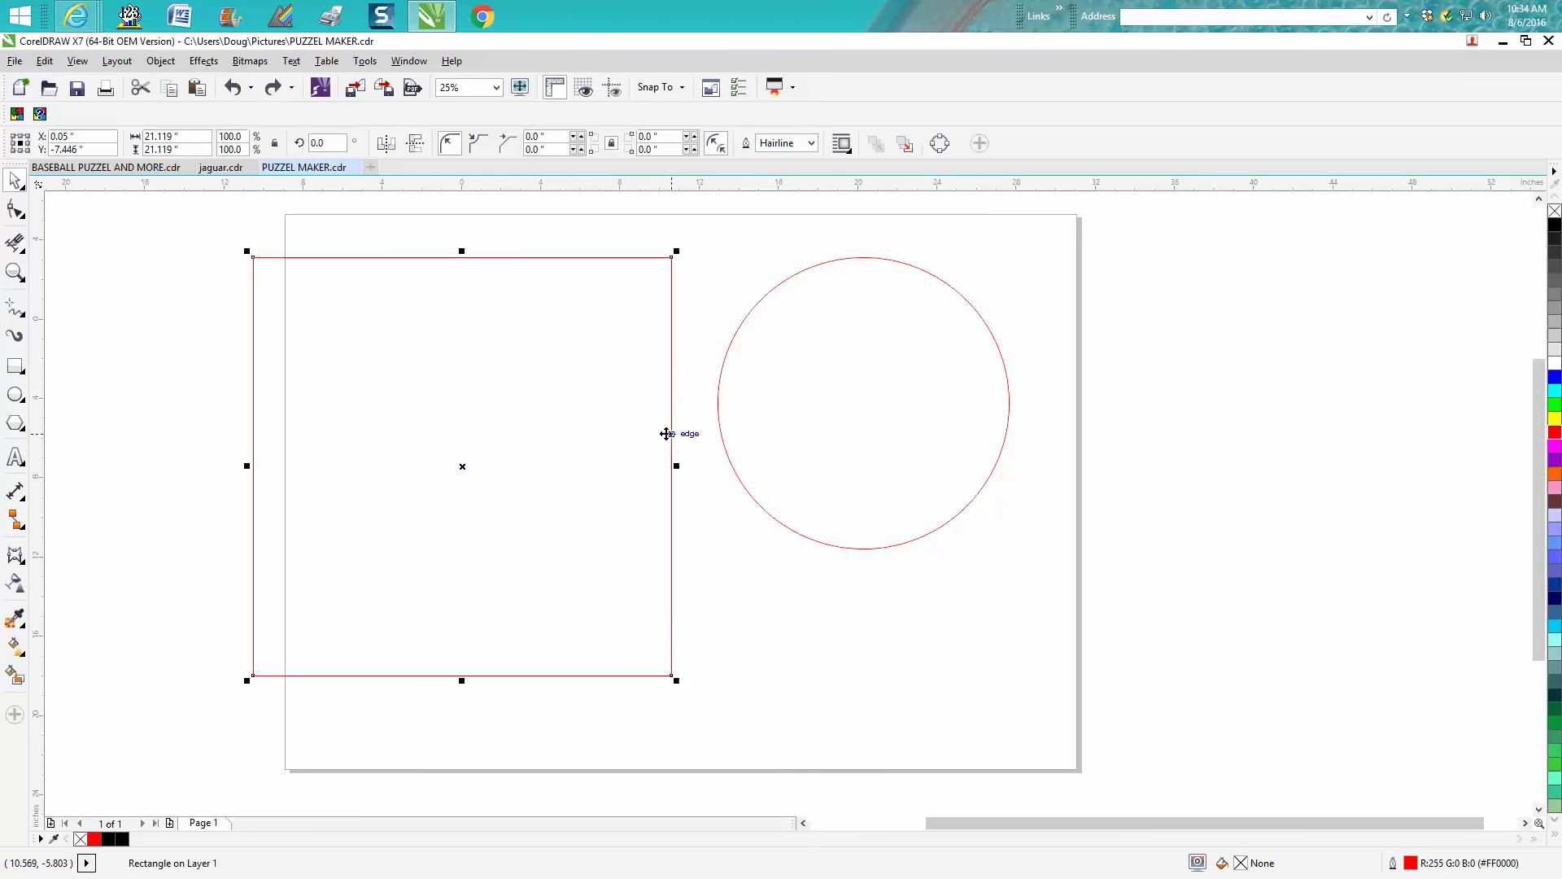
{"action": "left_click", "coordinate": [17, 115]}
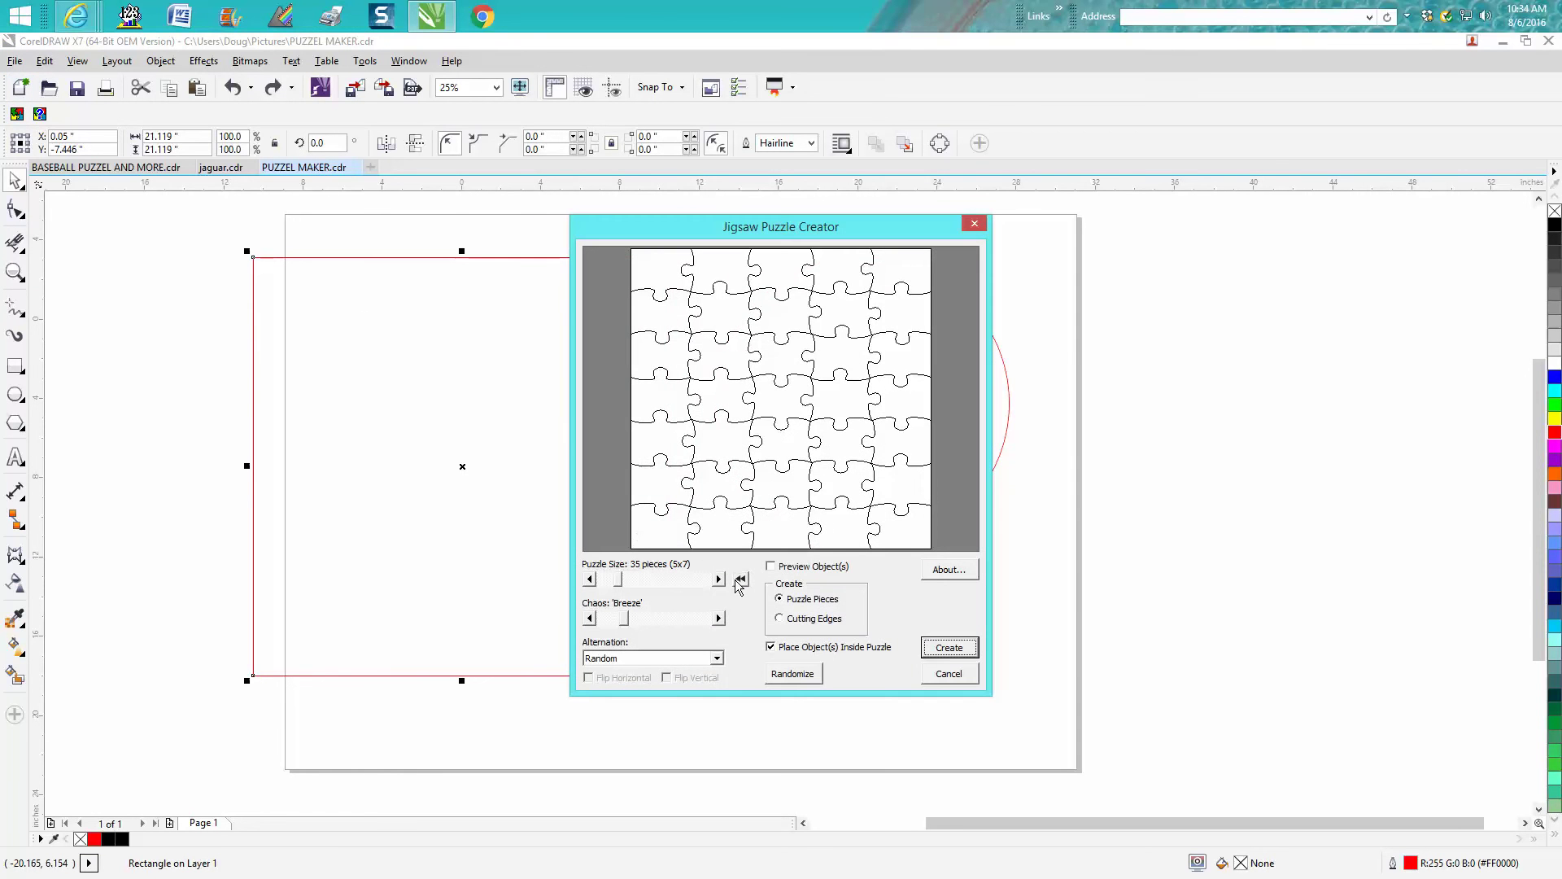
{"action": "left_click", "coordinate": [719, 579]}
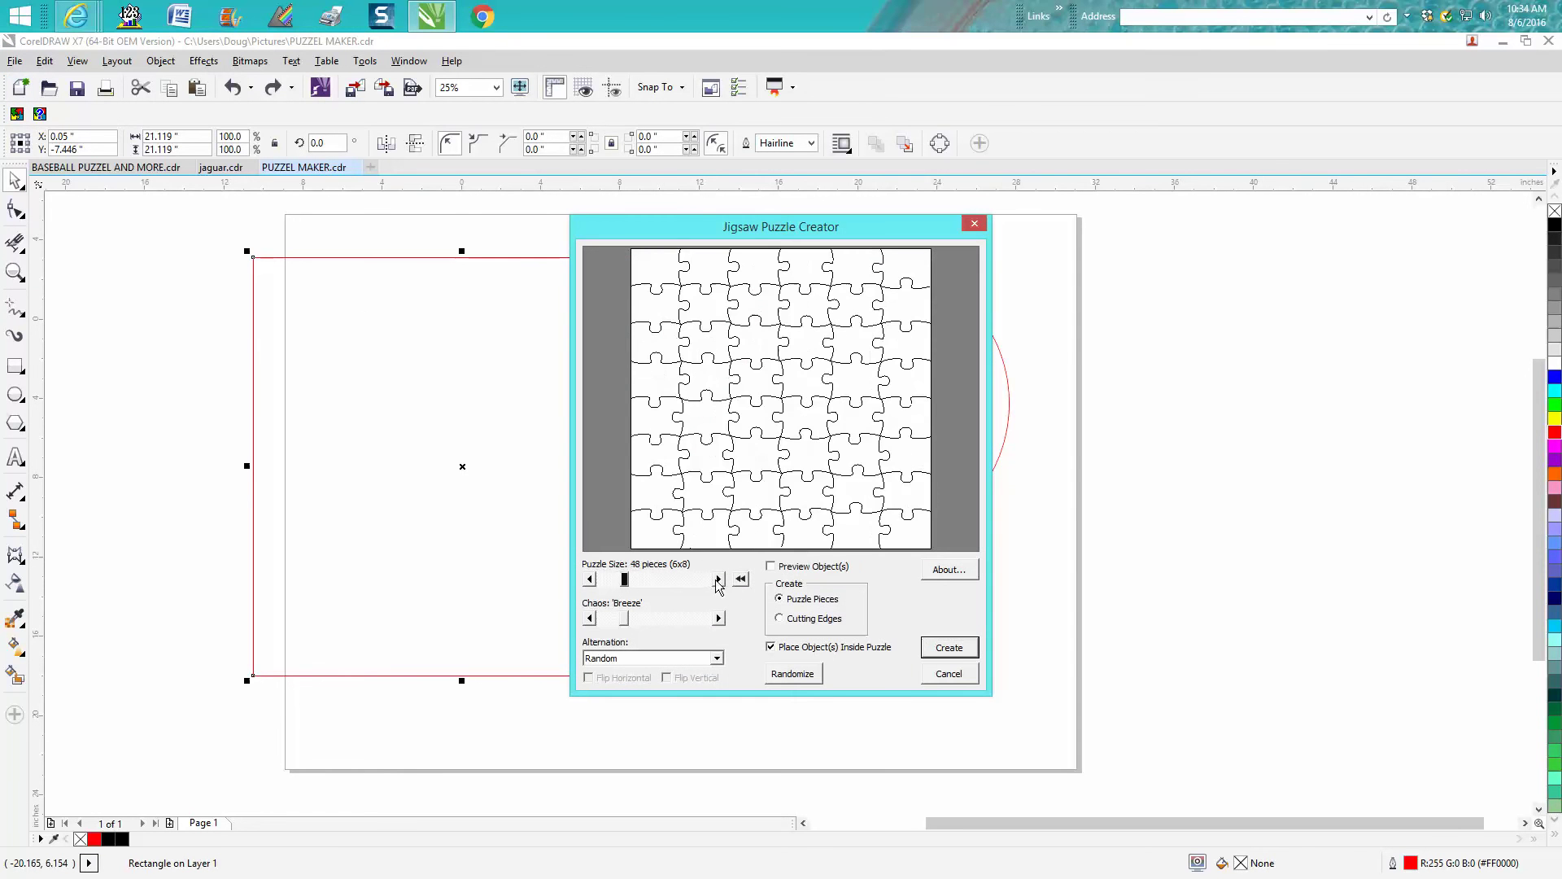
{"action": "left_click", "coordinate": [590, 580]}
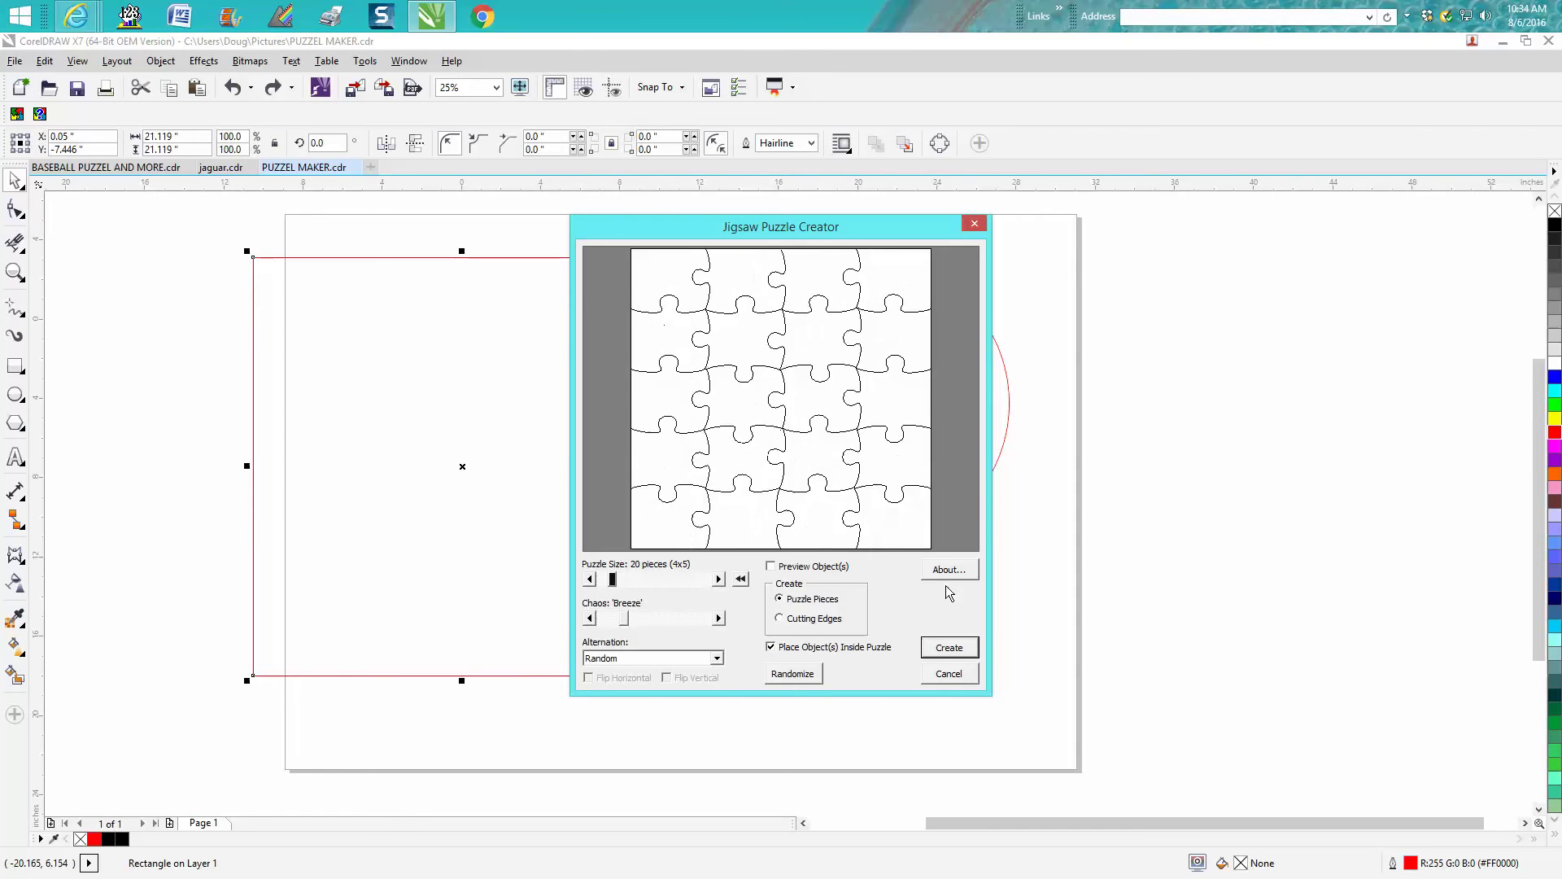
{"action": "left_click", "coordinate": [950, 647]}
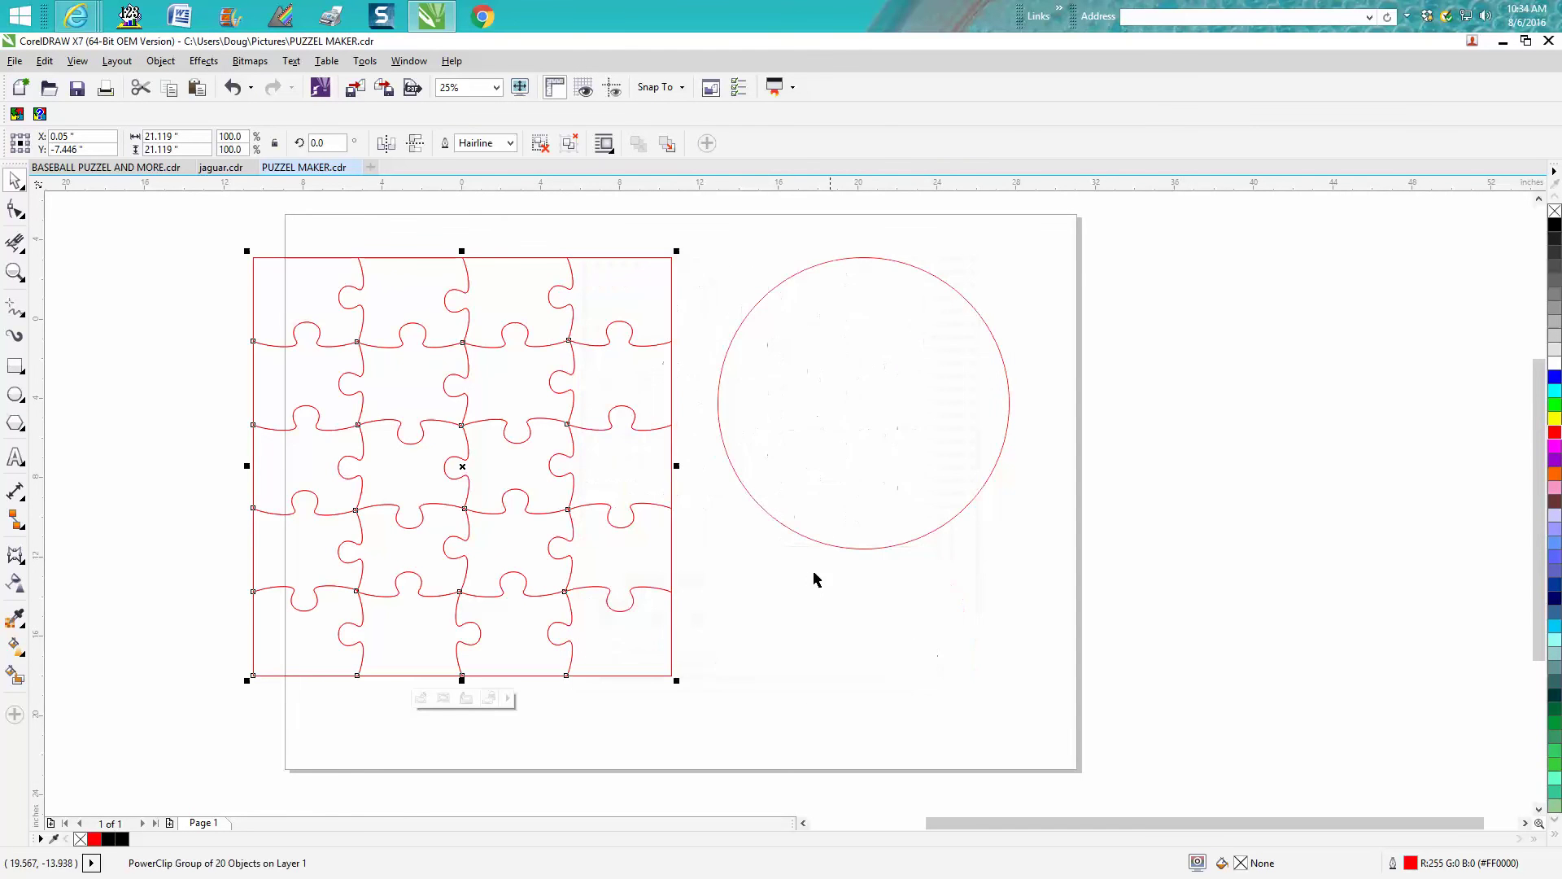
{"action": "left_click", "coordinate": [838, 551]}
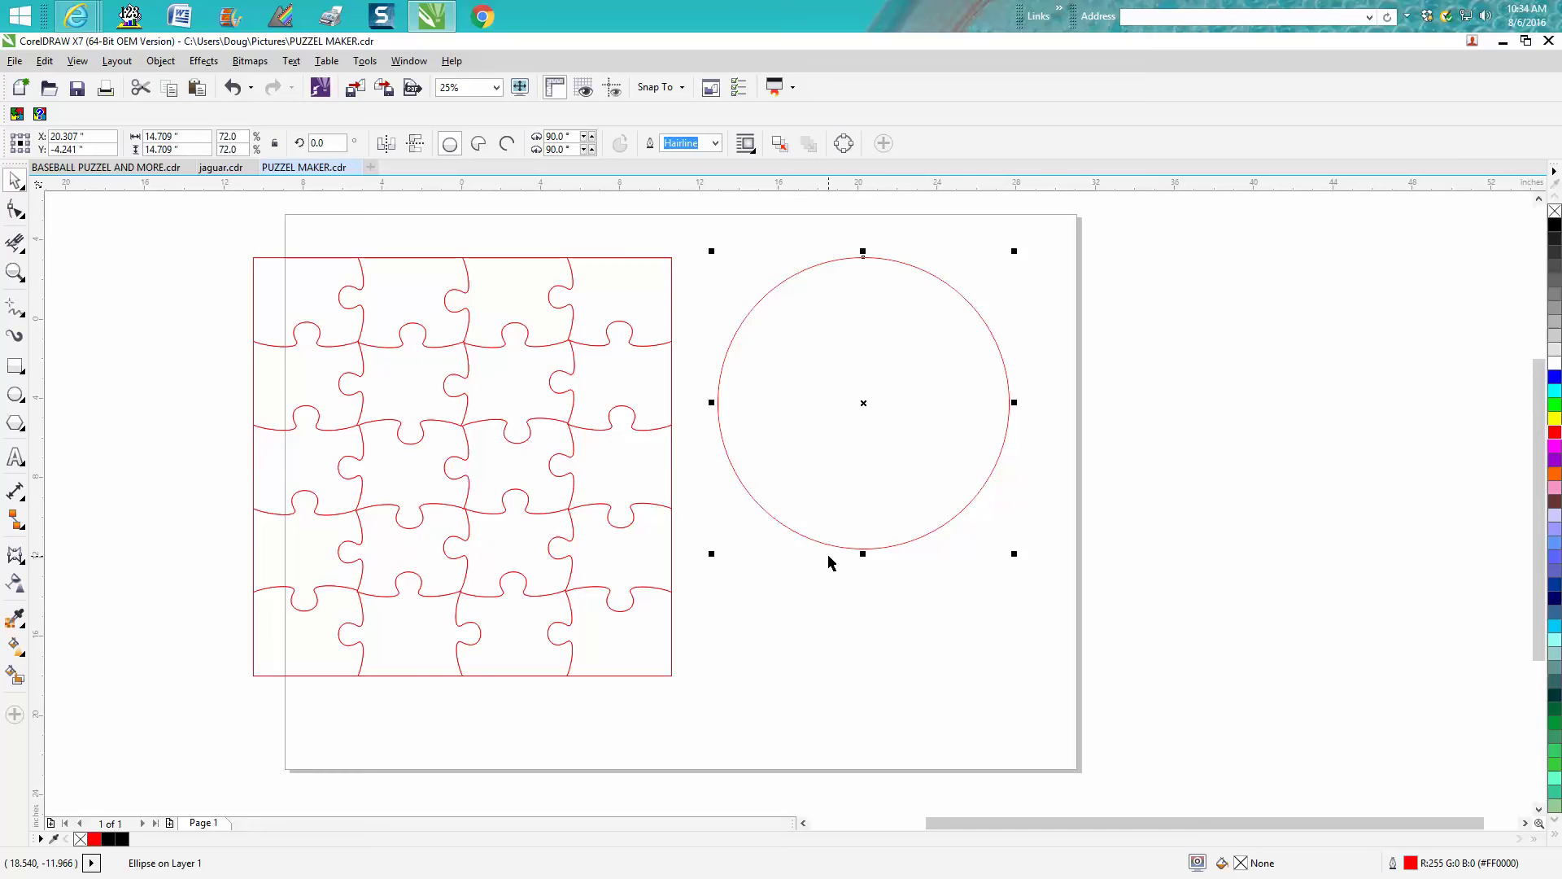
PowerClip the jigsaw grid inside the circle and zoom in on the round puzzle
{"action": "left_click", "coordinate": [579, 433]}
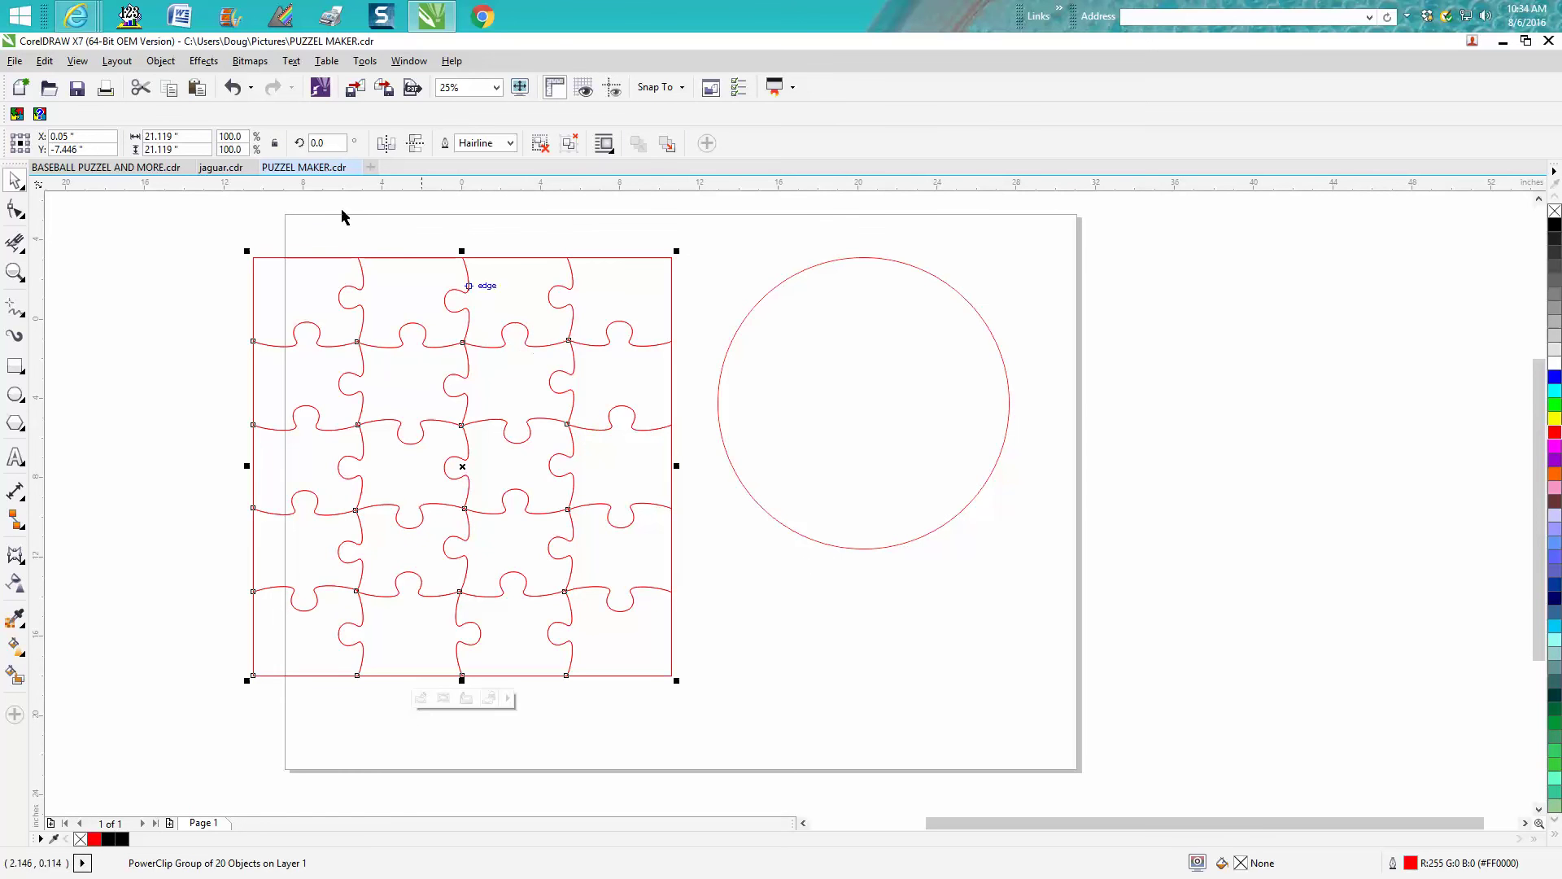
{"action": "left_click", "coordinate": [159, 61]}
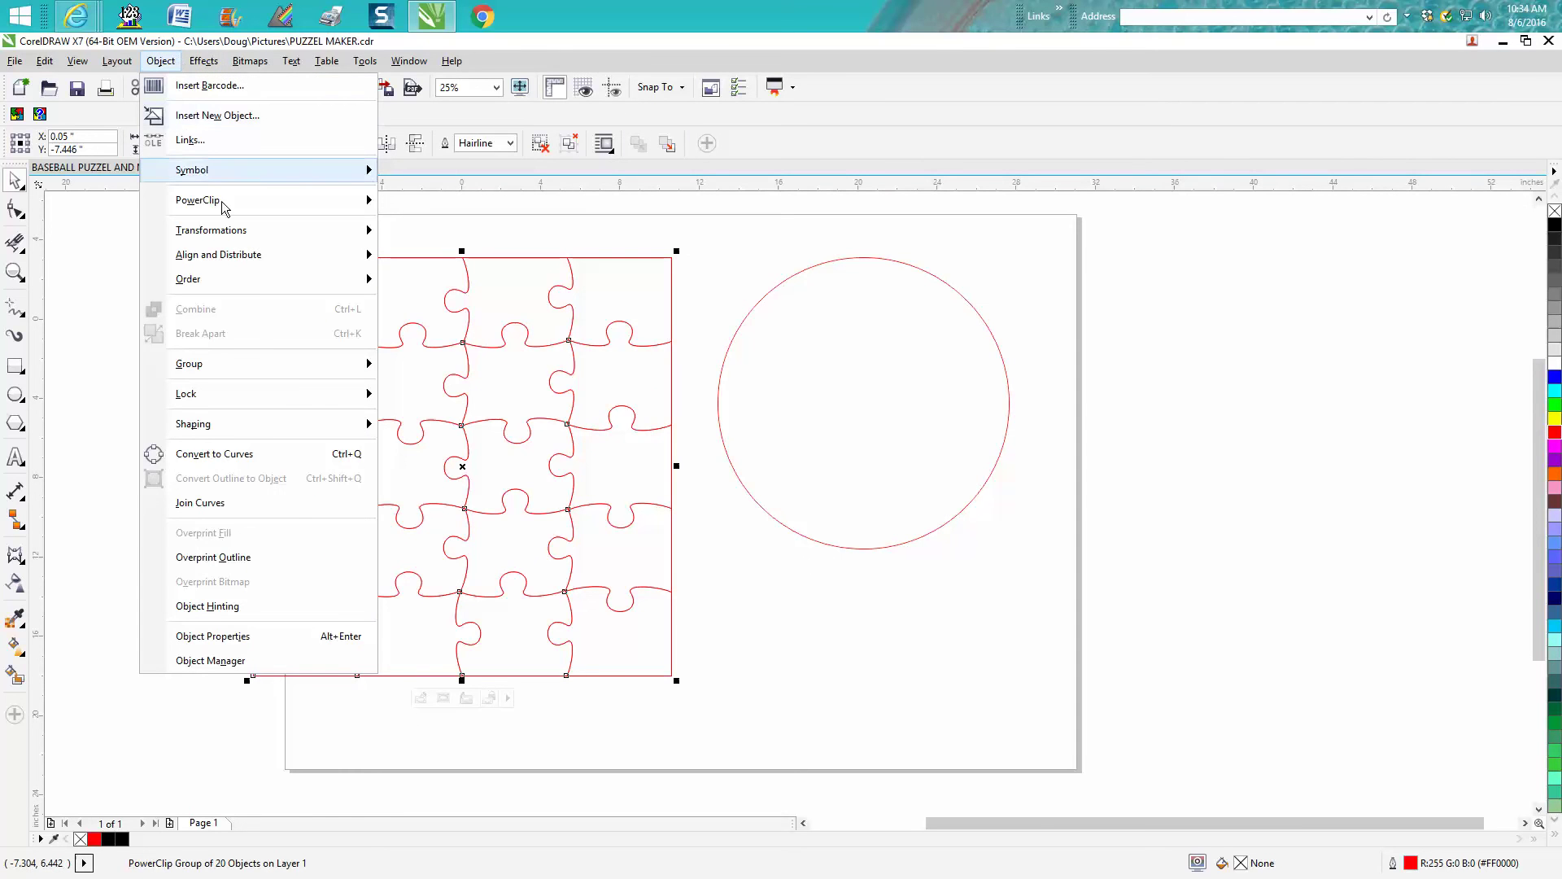
{"action": "mouse_move", "coordinate": [197, 201]}
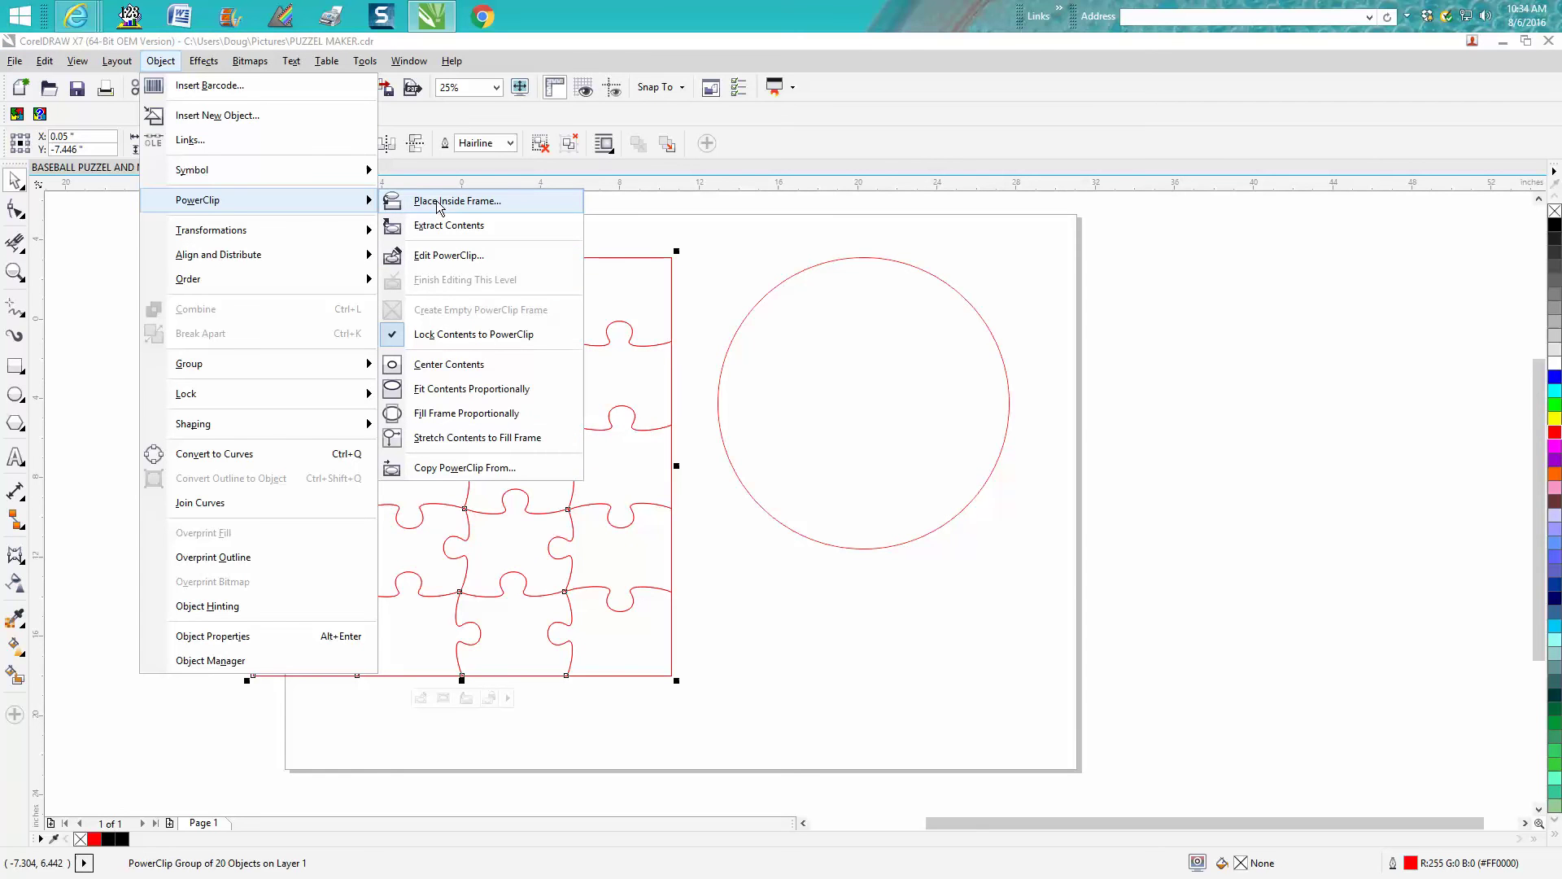
{"action": "left_click", "coordinate": [455, 201]}
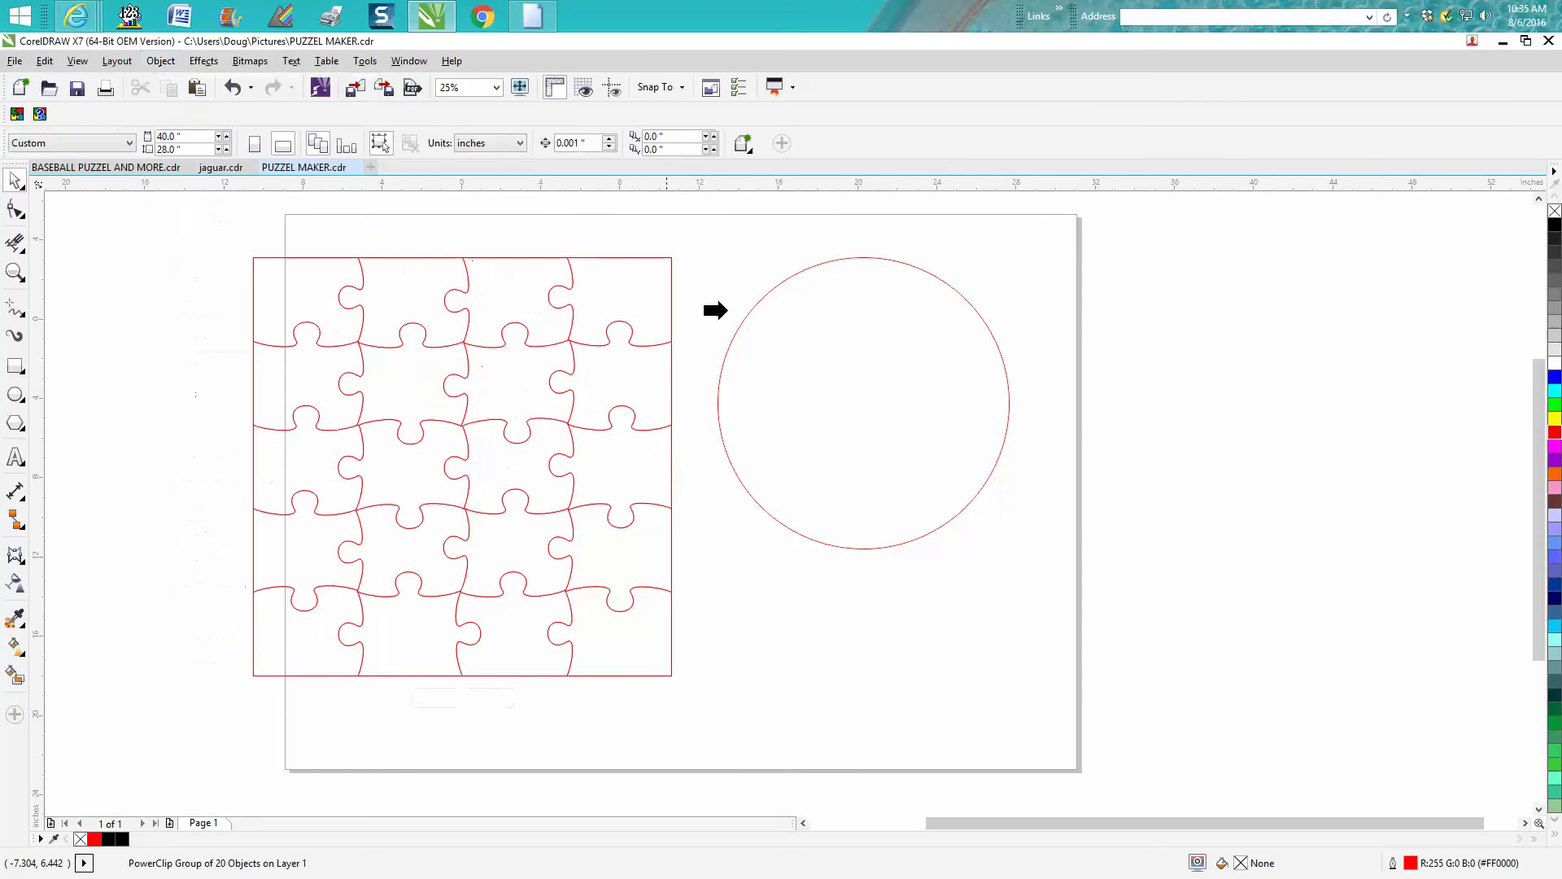
{"action": "left_click", "coordinate": [834, 373]}
{"action": "left_click", "coordinate": [16, 273]}
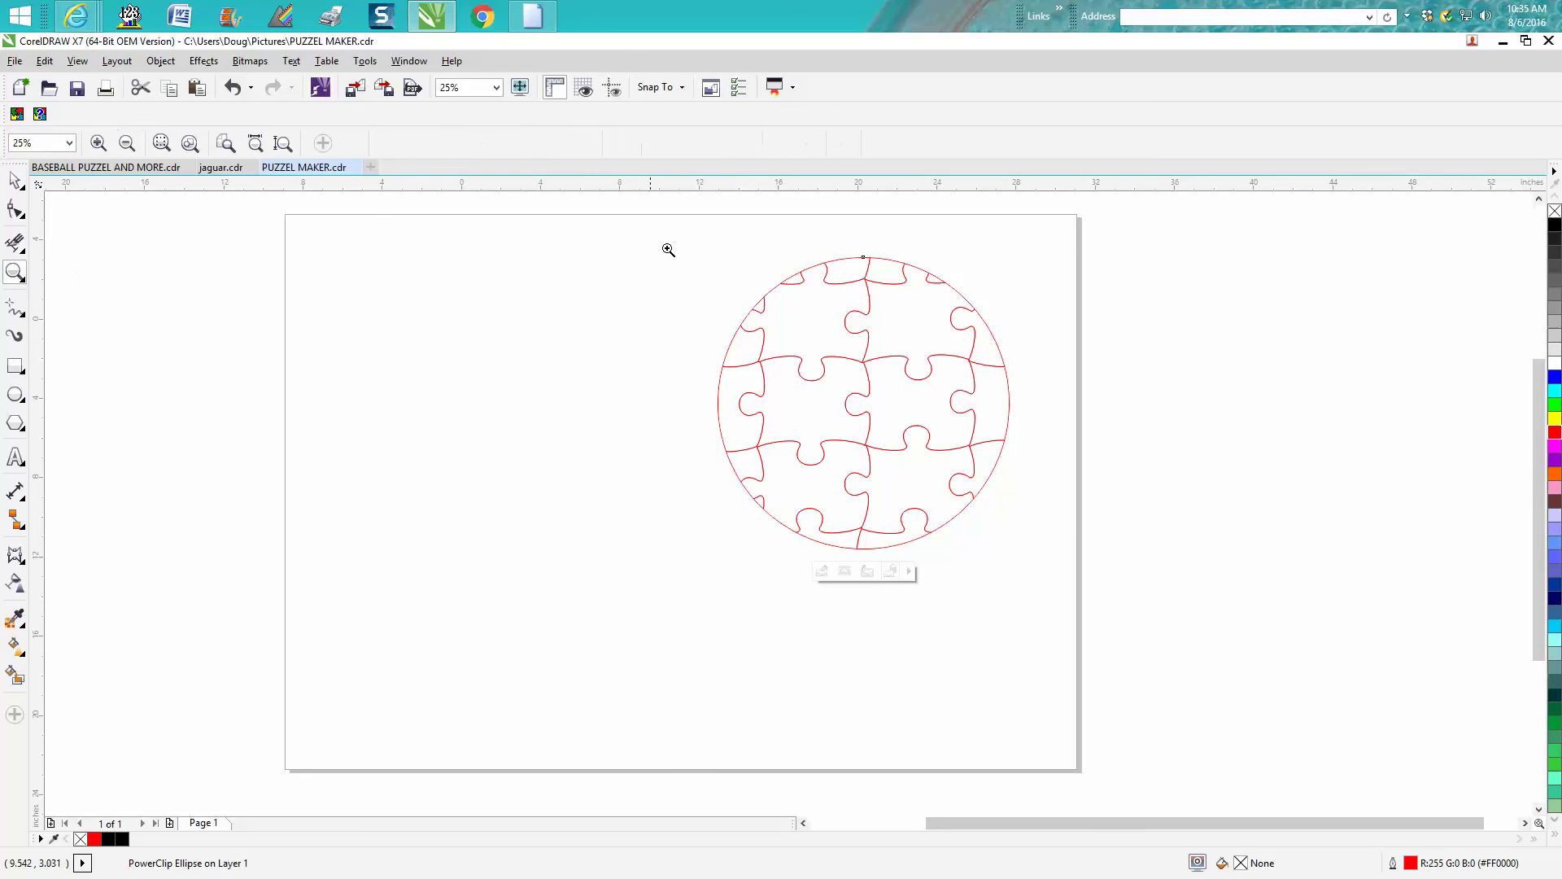
{"action": "left_click_drag", "start_coordinate": [687, 243], "coordinate": [1151, 555]}
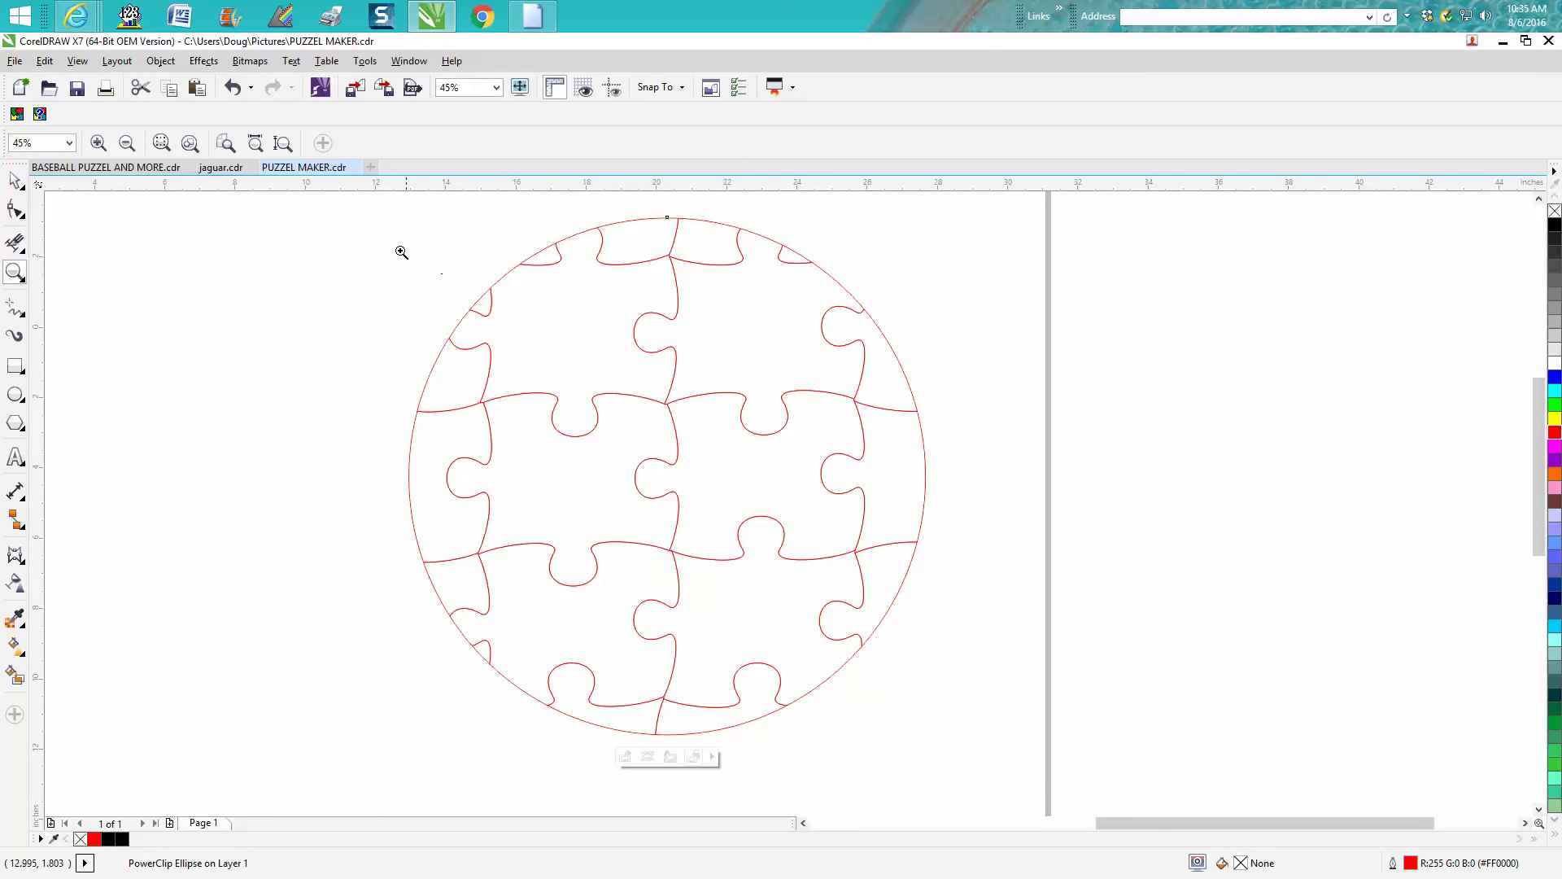
Edit the round puzzle's PowerClip contents, dragging the grid slightly down and left
{"action": "left_click", "coordinate": [15, 182]}
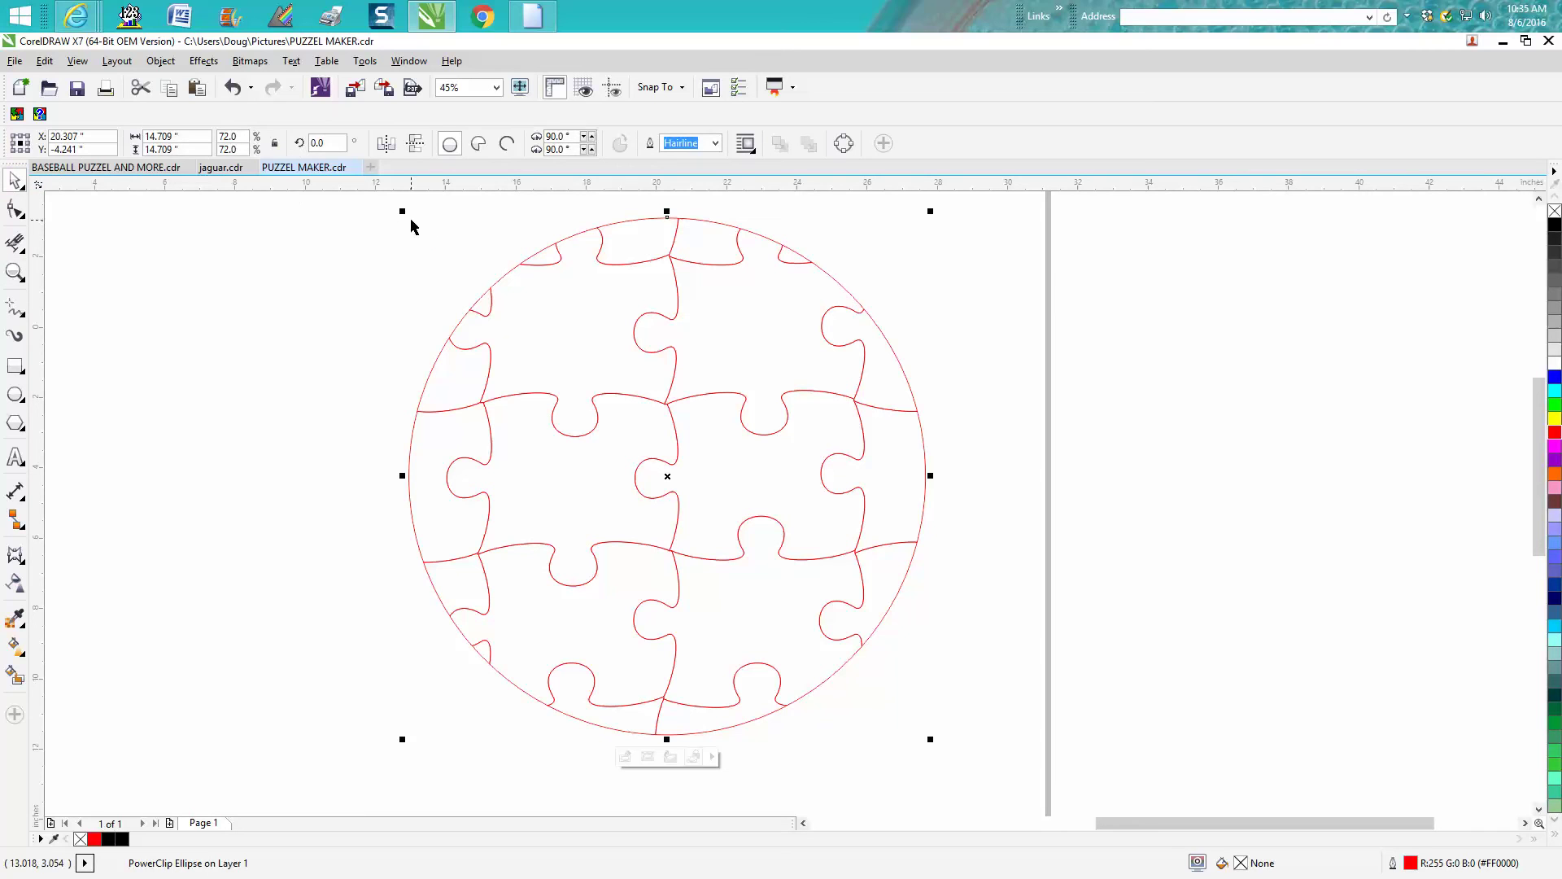
{"action": "left_click", "coordinate": [161, 61]}
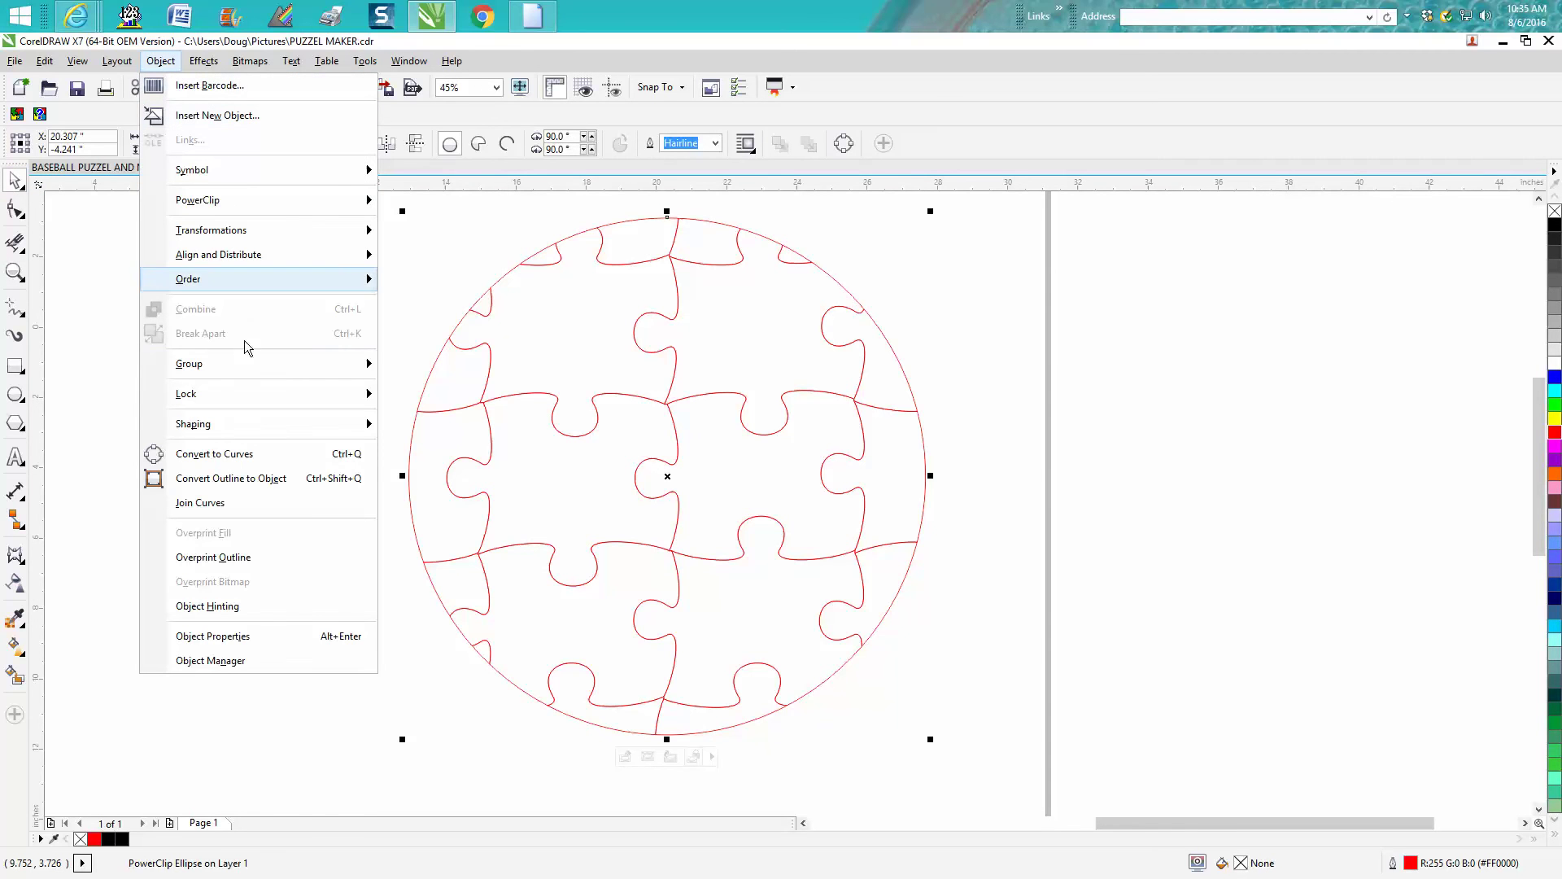
{"action": "mouse_move", "coordinate": [189, 364]}
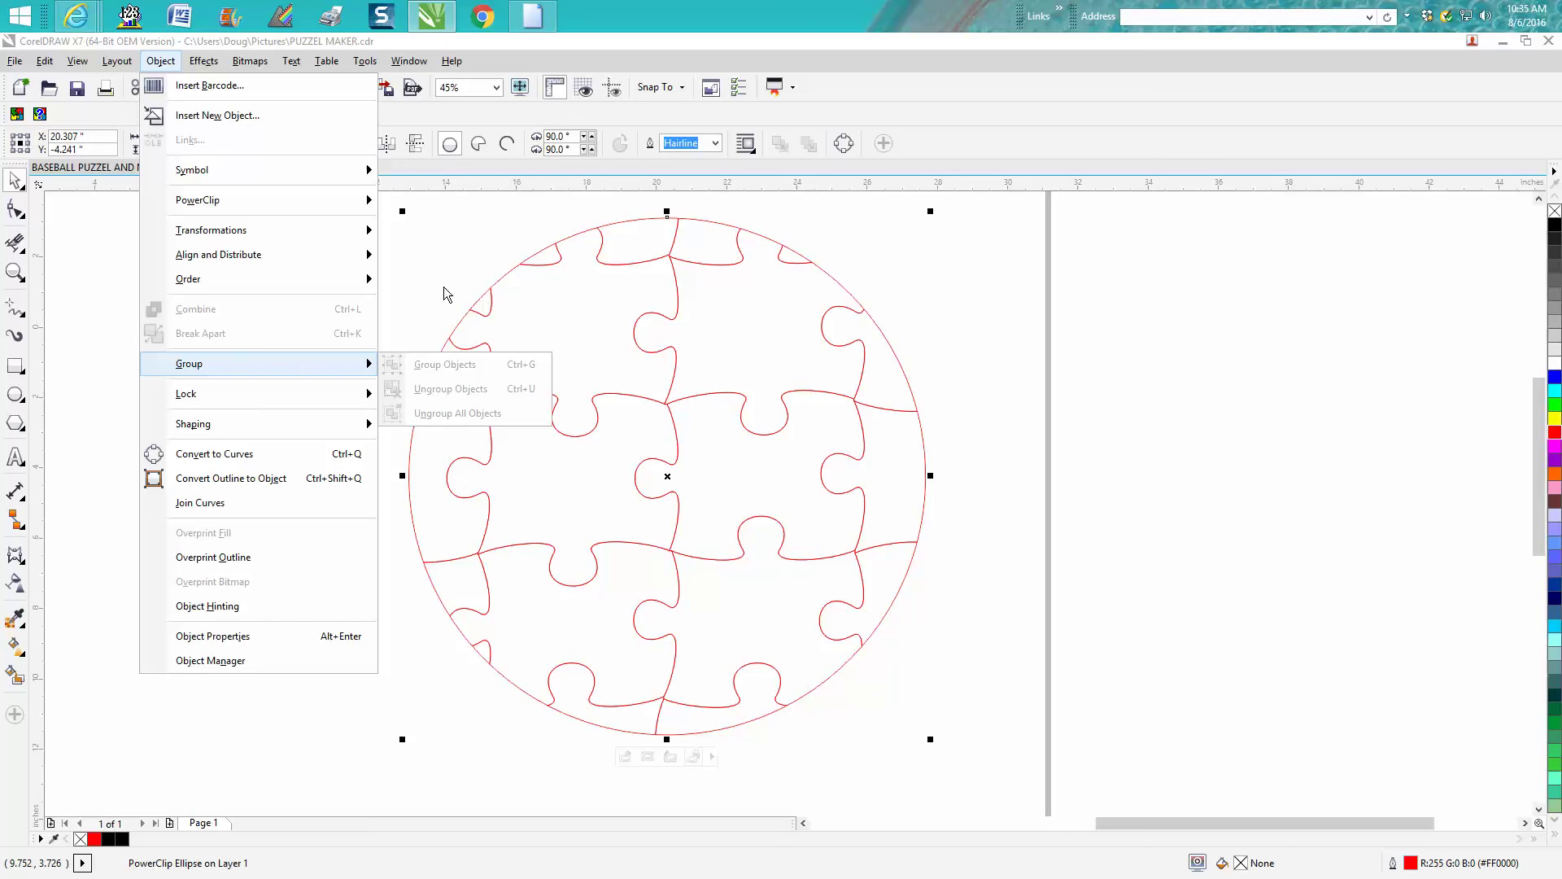
{"action": "left_click", "coordinate": [439, 291]}
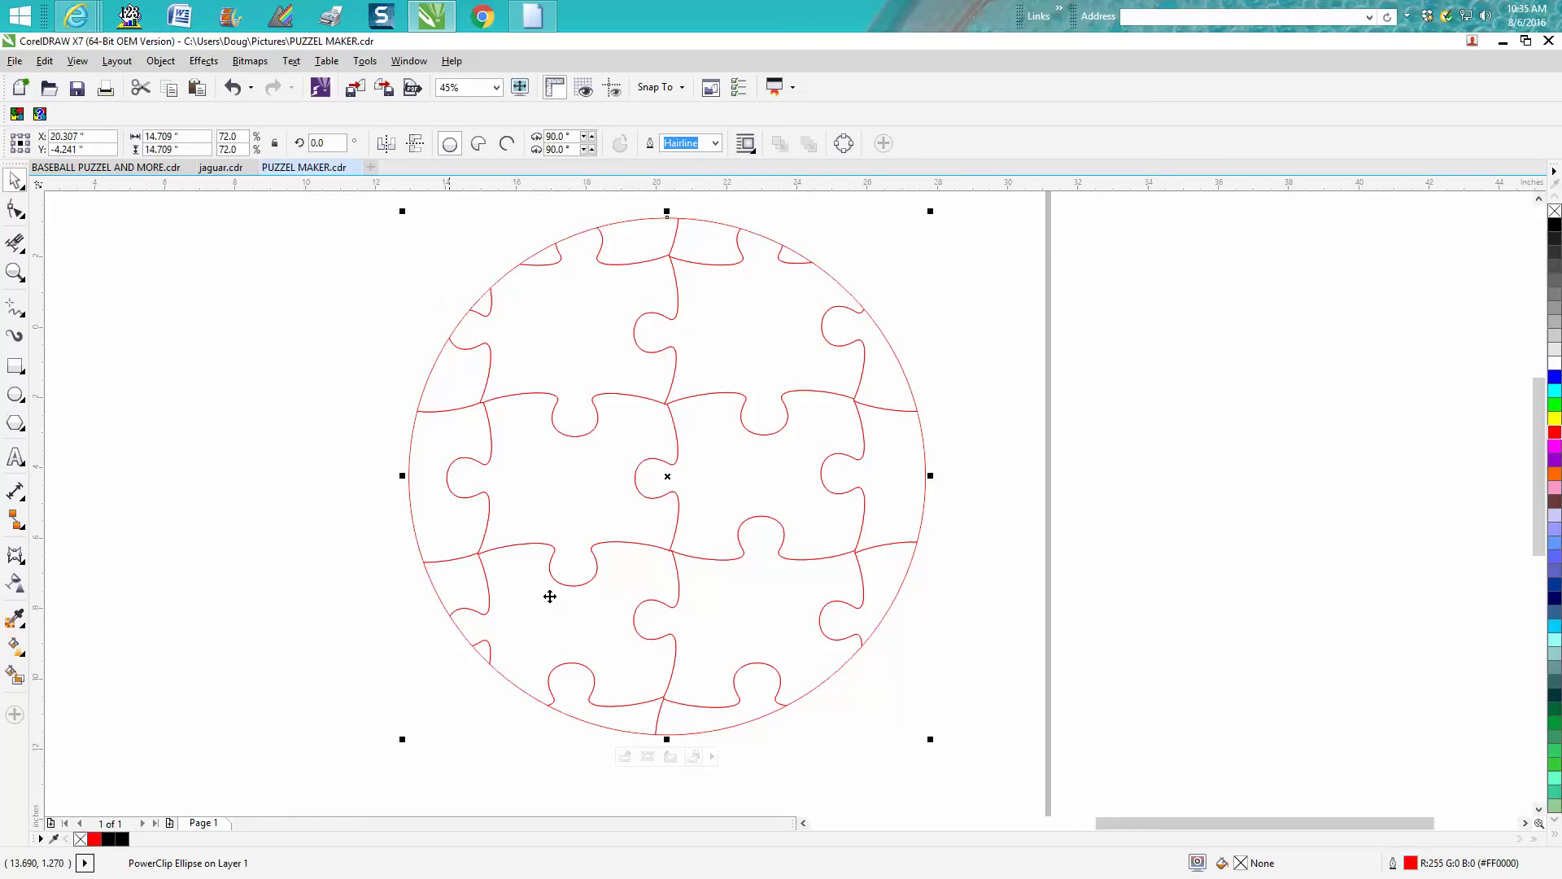
{"action": "left_click", "coordinate": [625, 755]}
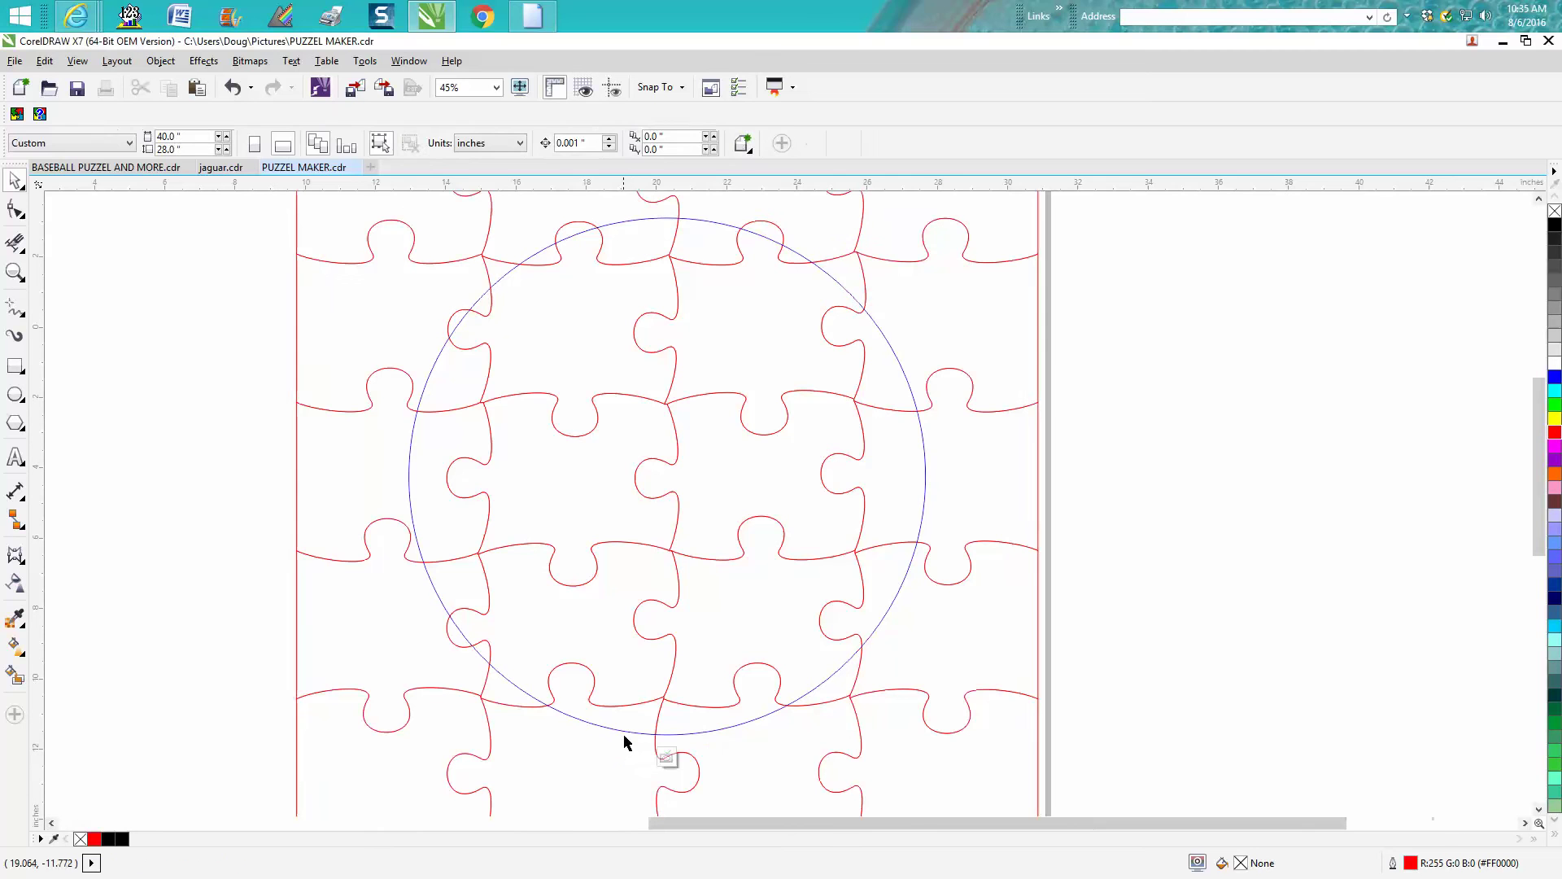
{"action": "left_click_drag", "start_coordinate": [629, 739], "coordinate": [608, 765]}
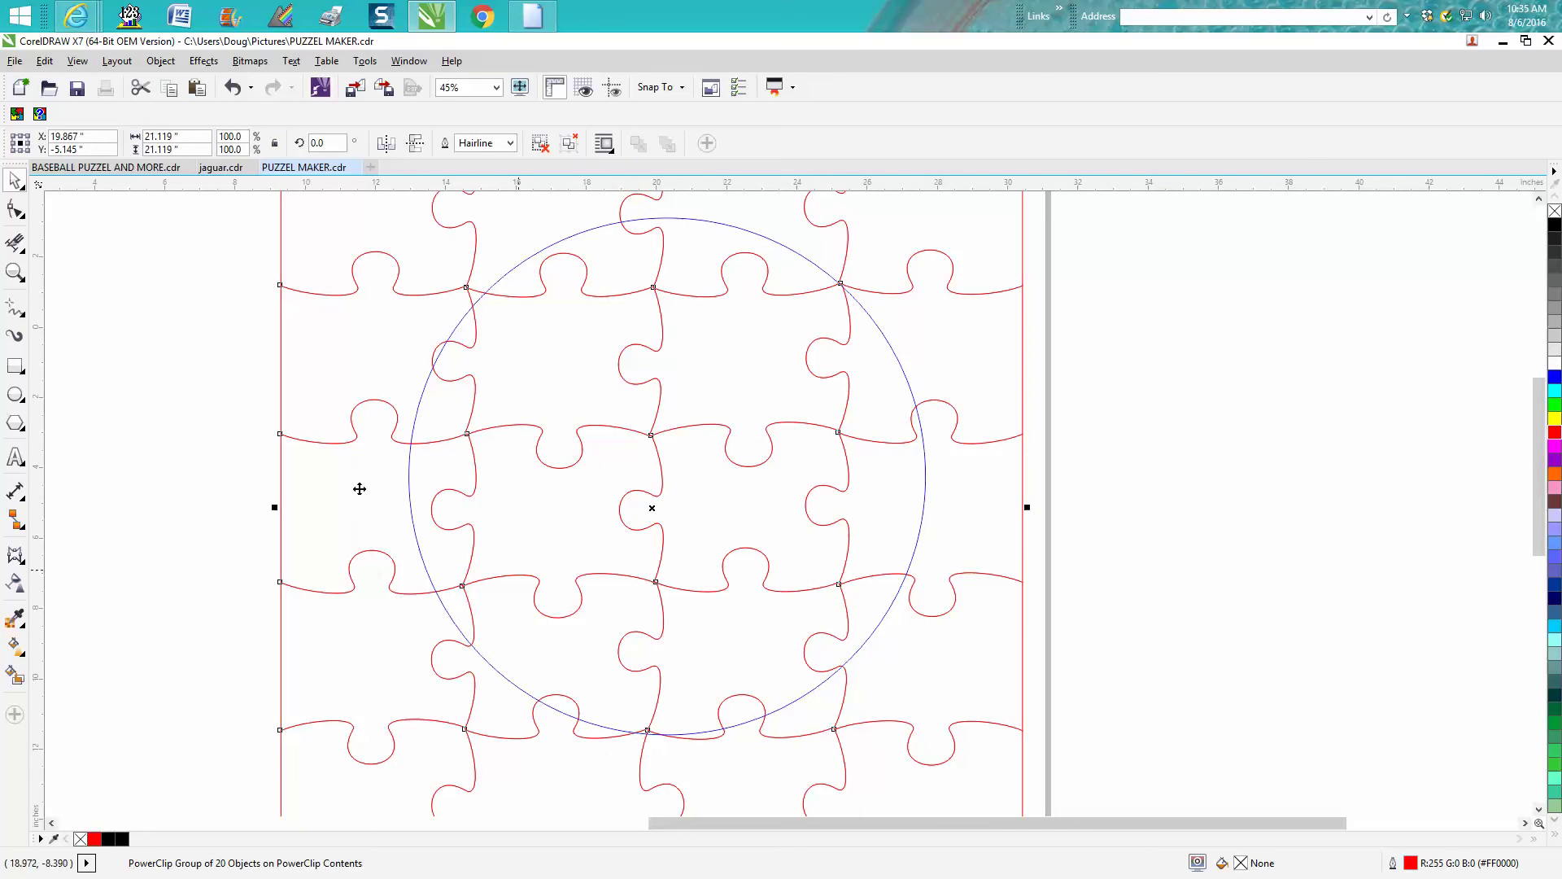
{"action": "left_click", "coordinate": [244, 378]}
Set the nudge distance to 0.25 inch and nudge the grid left, down, left, up
{"action": "double_click", "coordinate": [573, 144]}
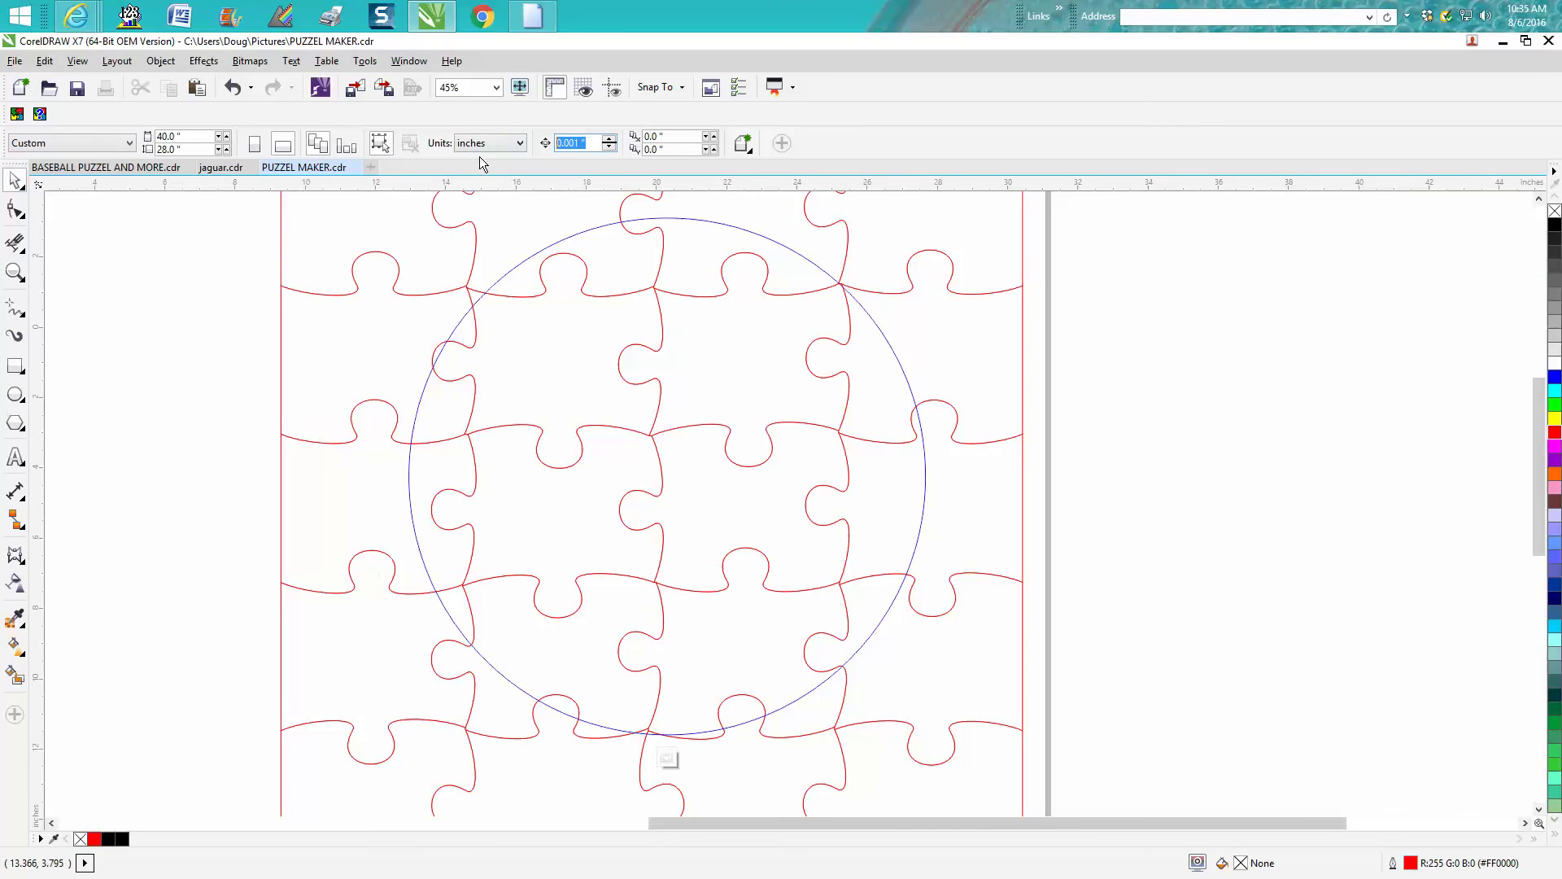
{"action": "type", "text": ".25"}
{"action": "key", "text": "Return"}
{"action": "left_click", "coordinate": [769, 243]}
{"action": "key", "text": "Left"}
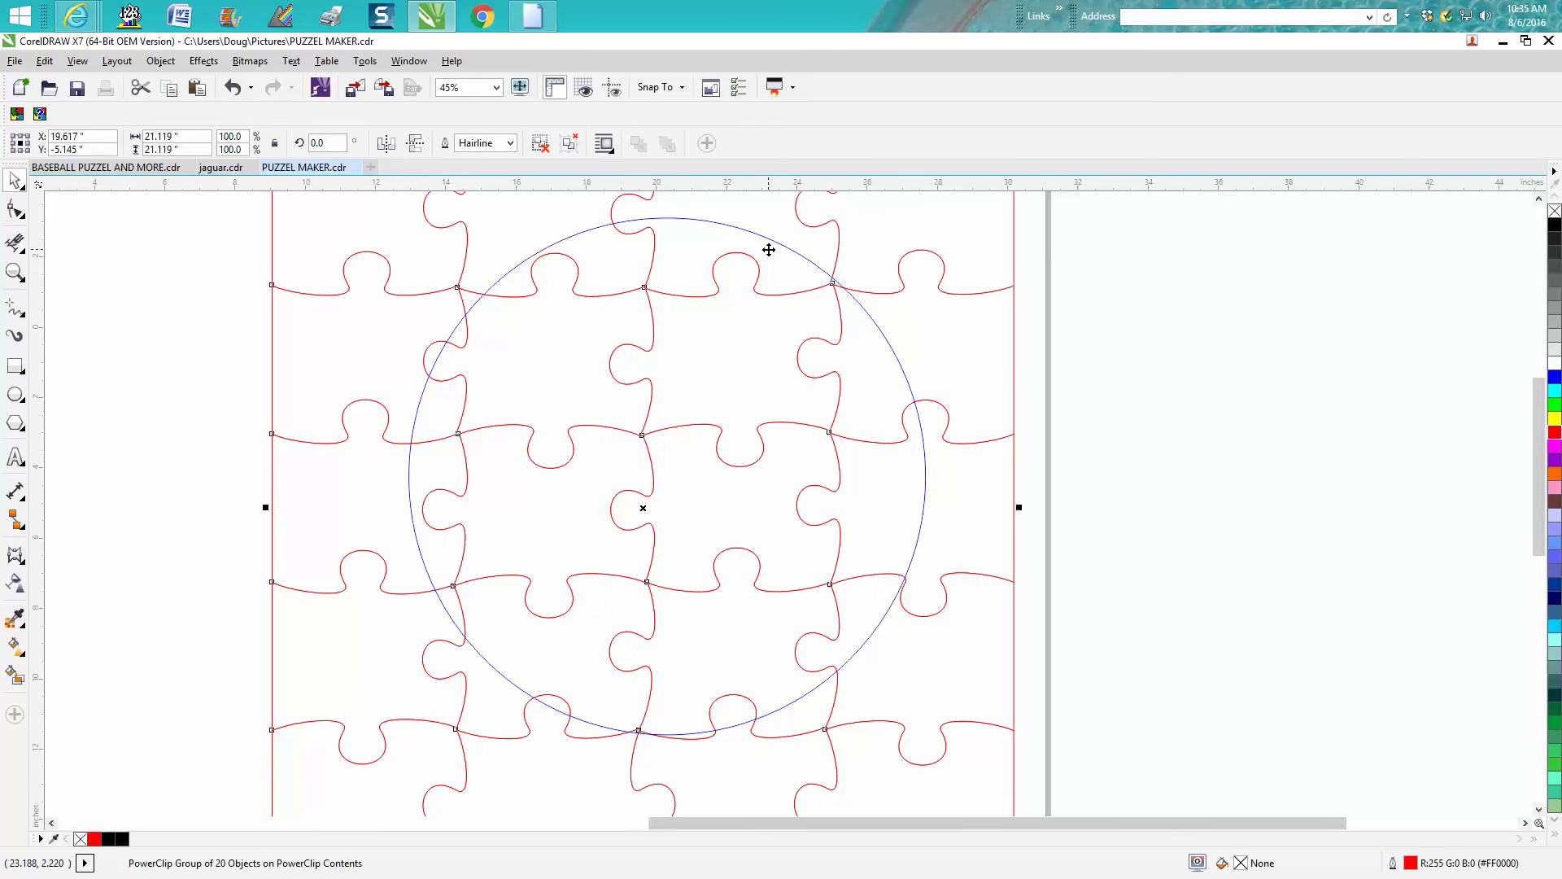
{"action": "key", "text": "Down"}
{"action": "key", "text": "Down"}
{"action": "key", "text": "Down"}
{"action": "key", "text": "Down"}
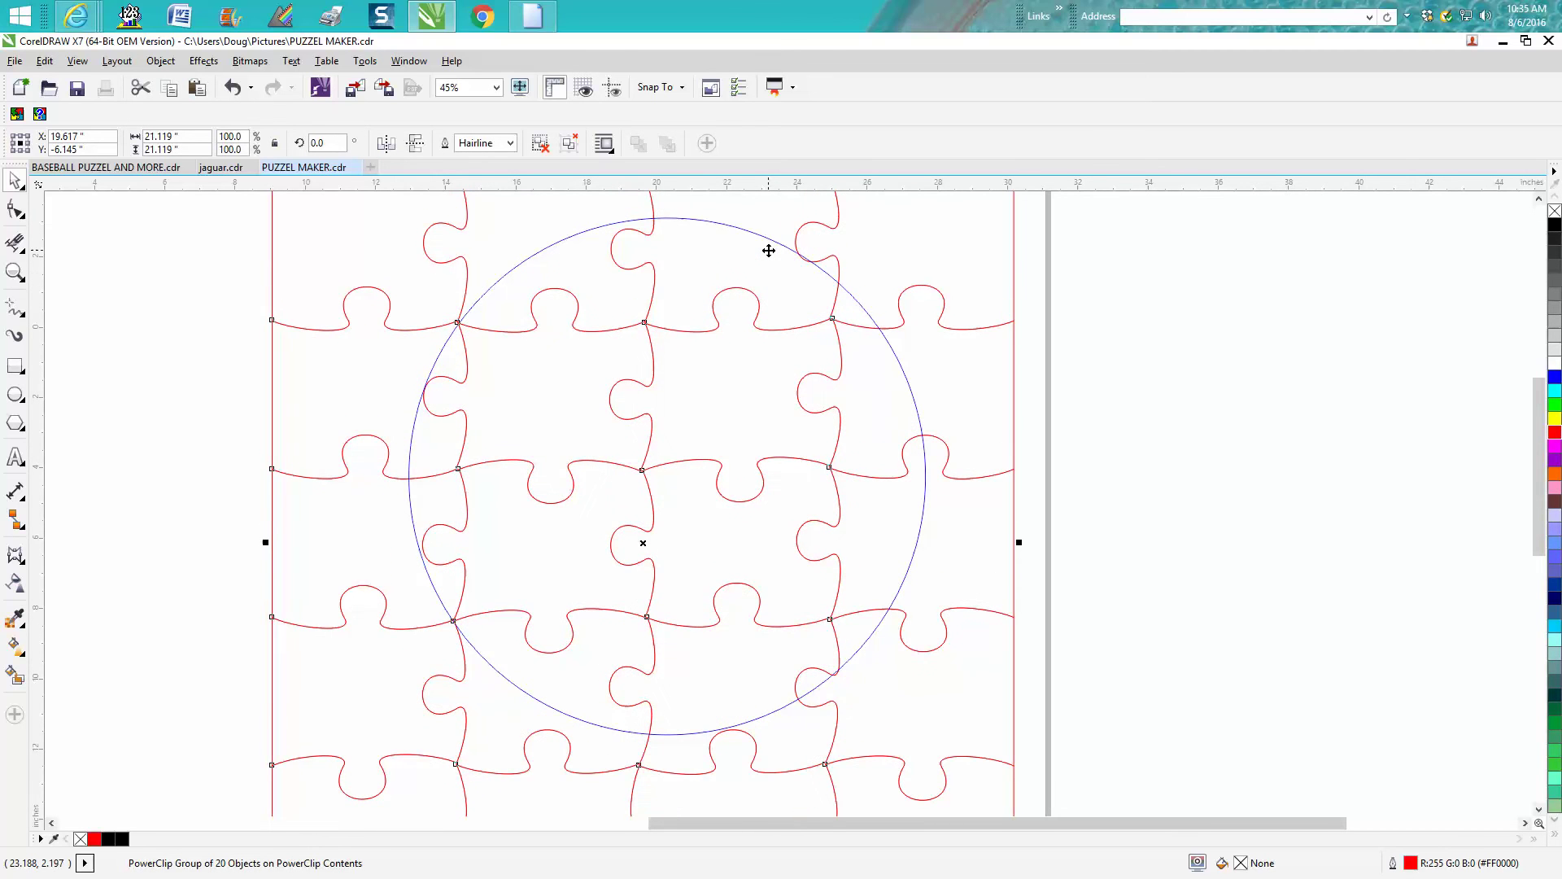
{"action": "key", "text": "Left"}
{"action": "key", "text": "Up"}
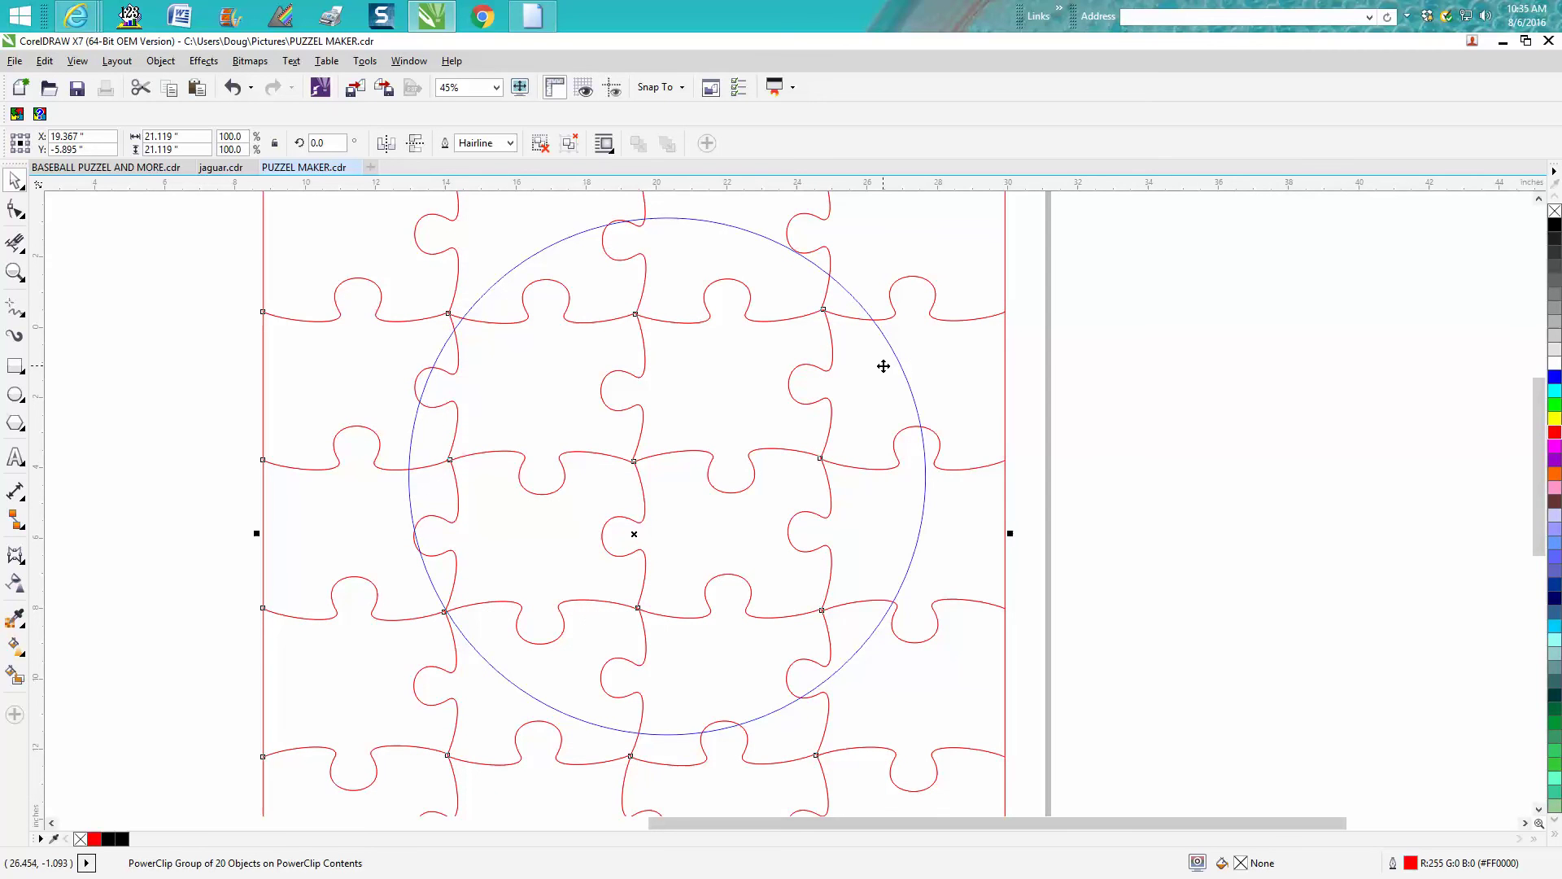
{"action": "scroll", "coordinate": [883, 367], "scroll_direction": "down", "scroll_amount": 2}
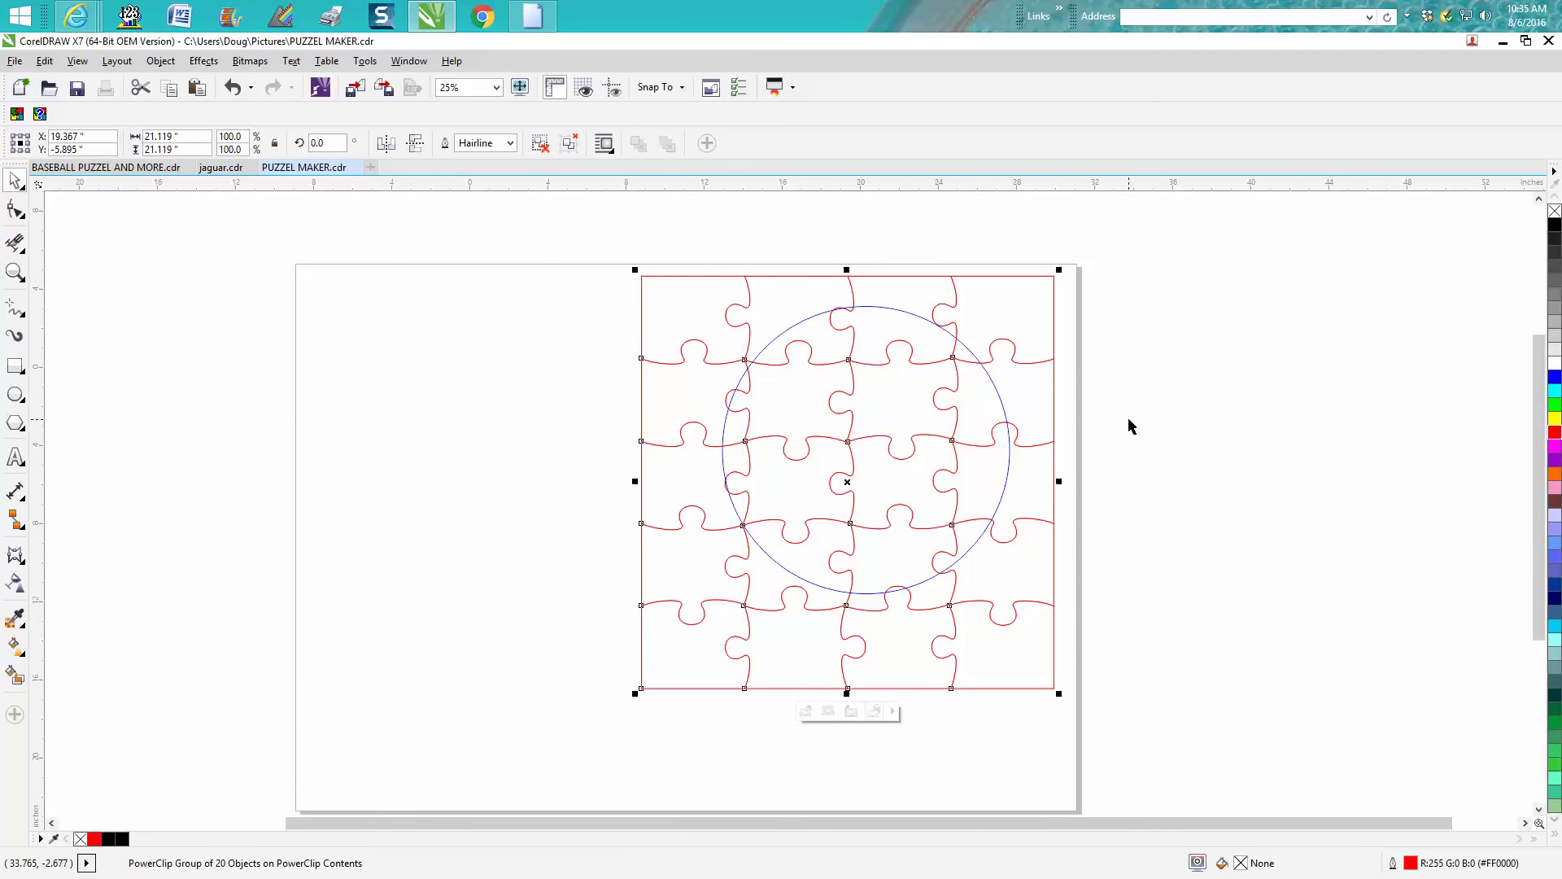